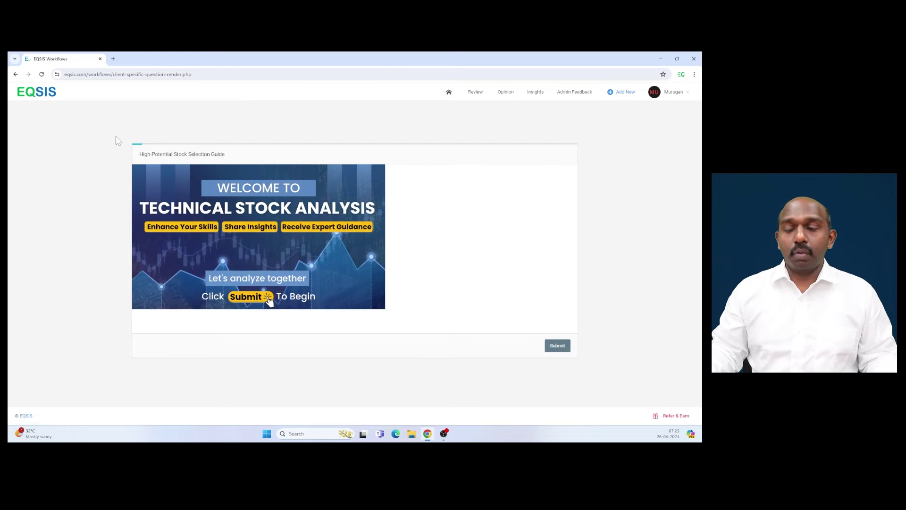
Step: Start the questionnaire, pick EICHERMOT from the stock list and submit it
left_click(557, 346)
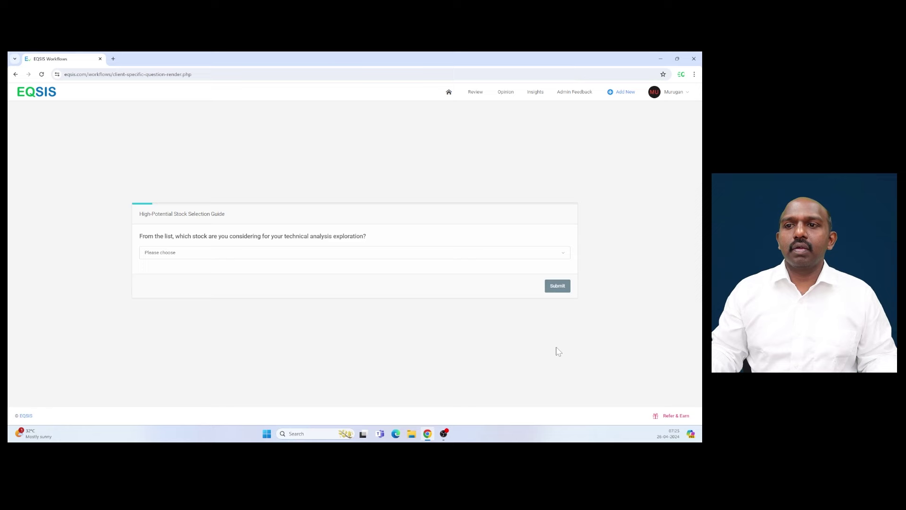
left_click(256, 256)
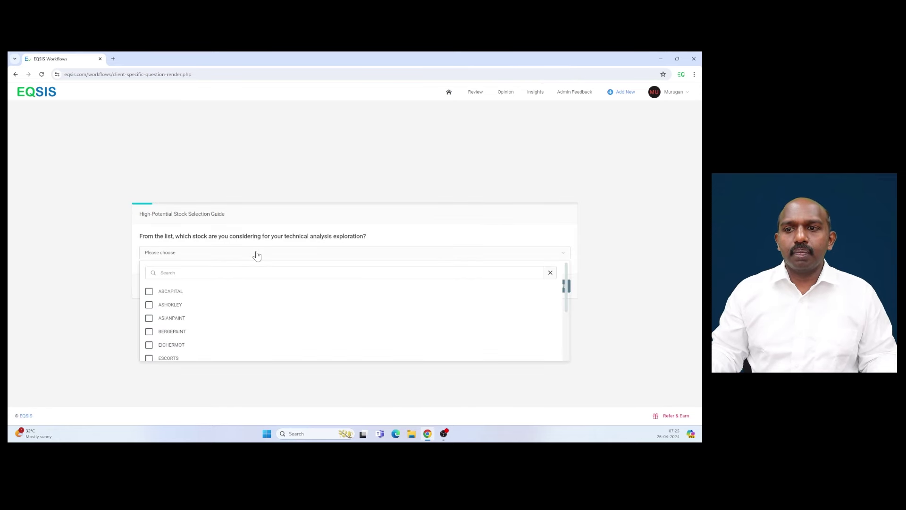
left_click(190, 347)
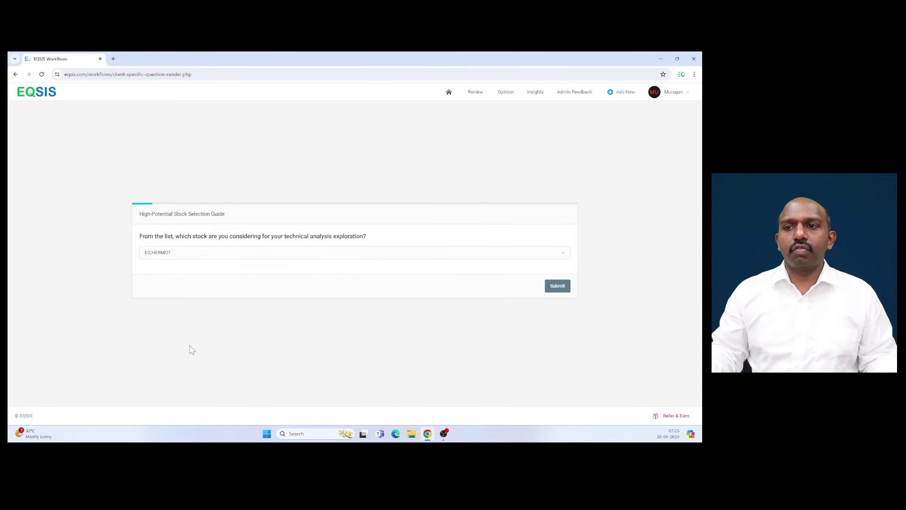
left_click(557, 286)
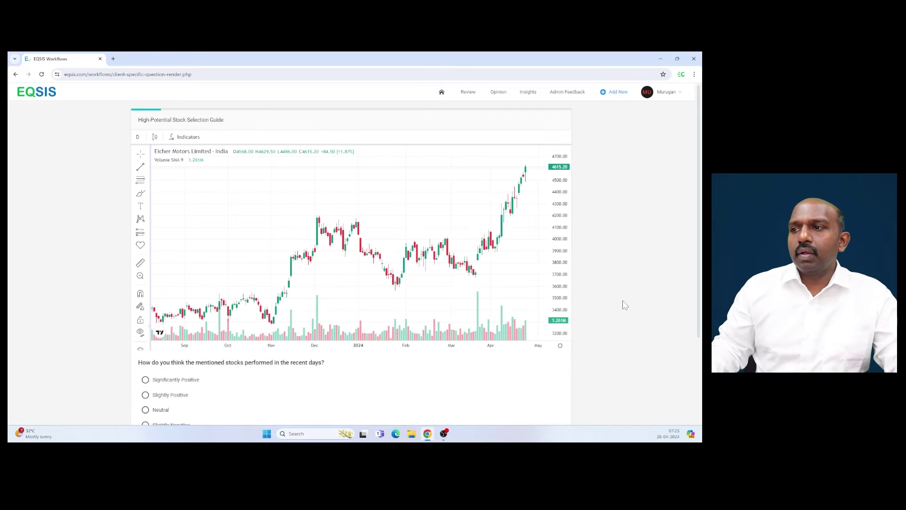
Step: Zoom the EICHERMOT chart out to review its history, then submit the recent-performance answer
scroll(628, 305, "down", 2)
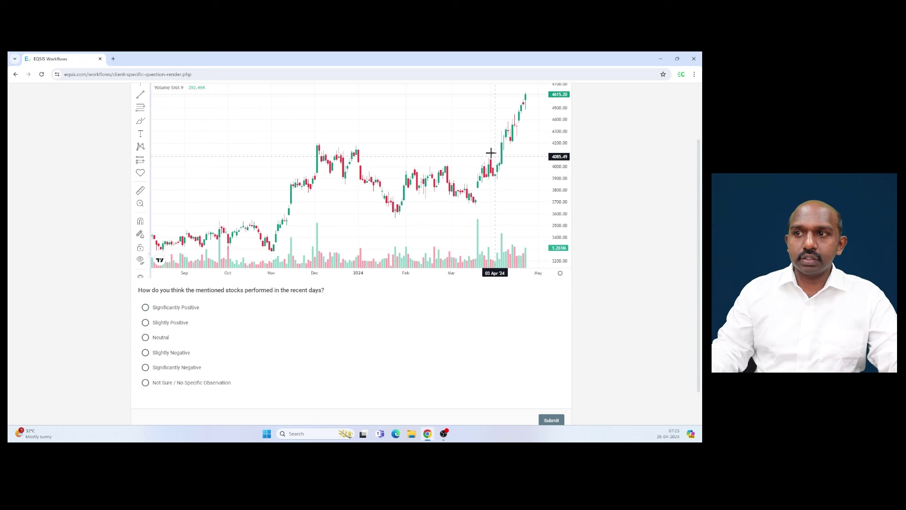
scroll(489, 156, "down", 3)
scroll(489, 156, "down", 5)
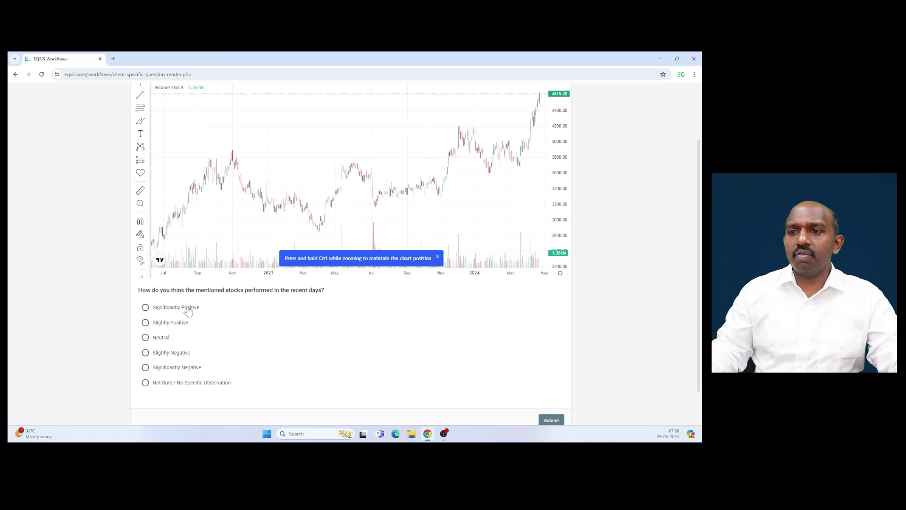
left_click(549, 421)
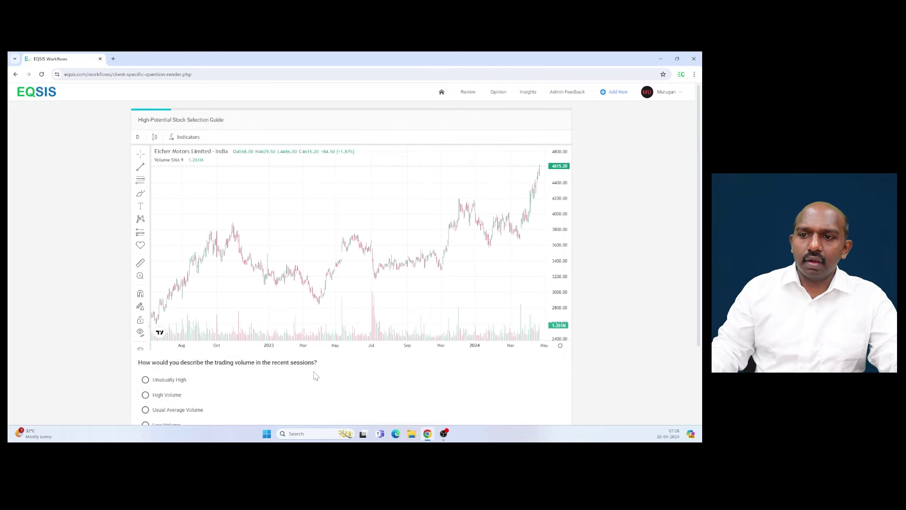
Step: Zoom the chart in and answer the trading-volume question with 'Usual Average Volume'
scroll(191, 345, "down", 1)
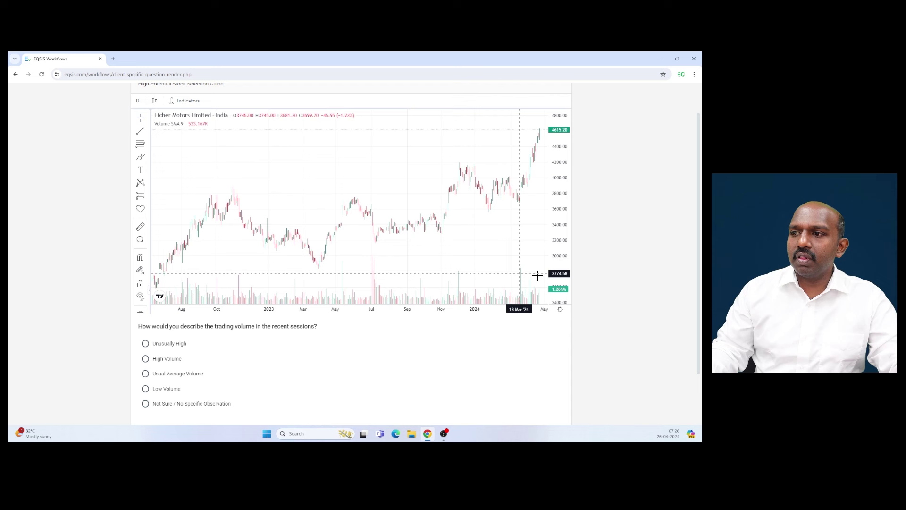
scroll(538, 272, "up", 3)
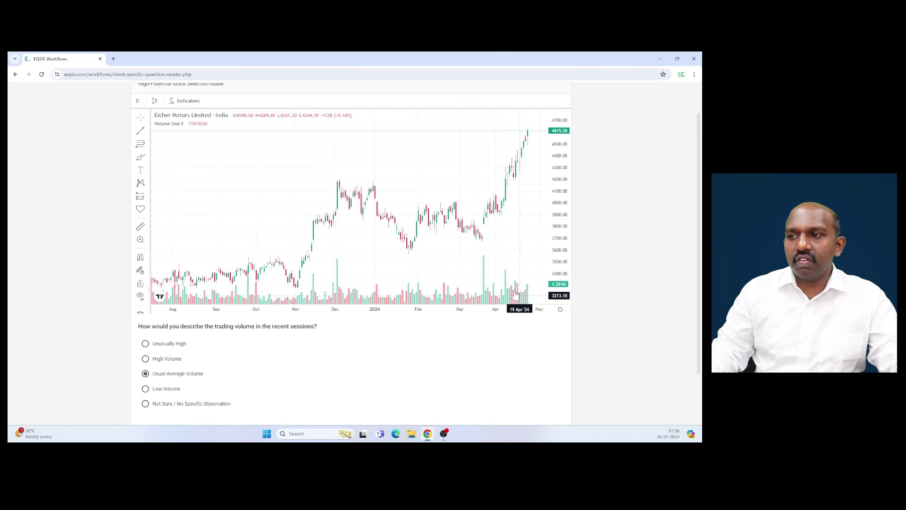
scroll(410, 394, "down", 1)
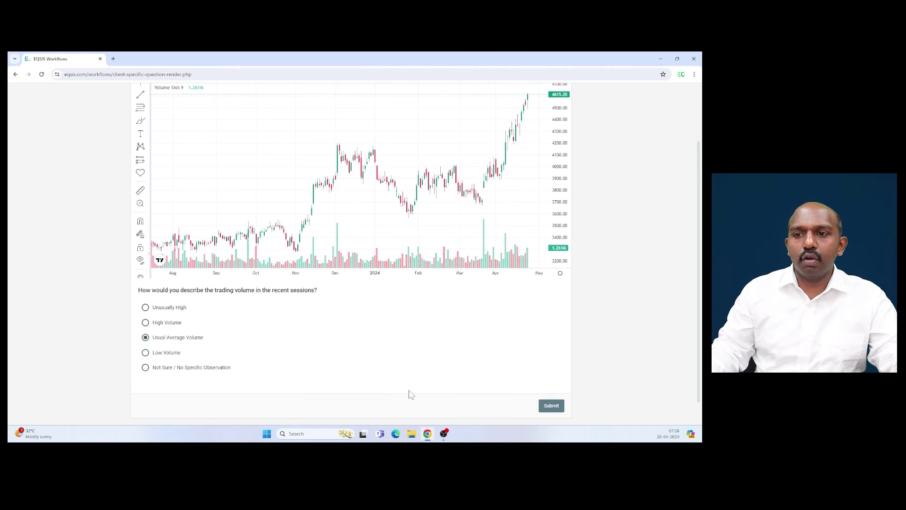
Step: Submit the volume answer, choose 'I see a scope for a bullish trade', and dismiss the zoom tip
left_click(546, 408)
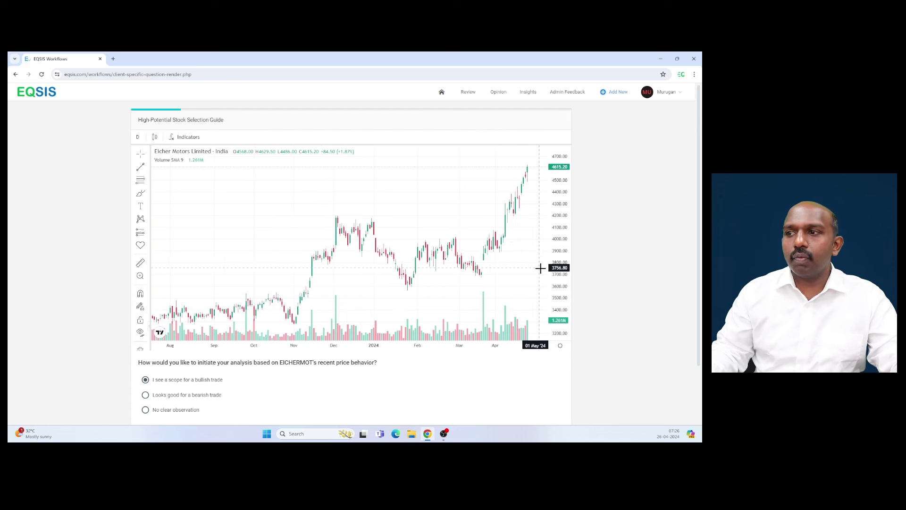
scroll(498, 241, "up", 2)
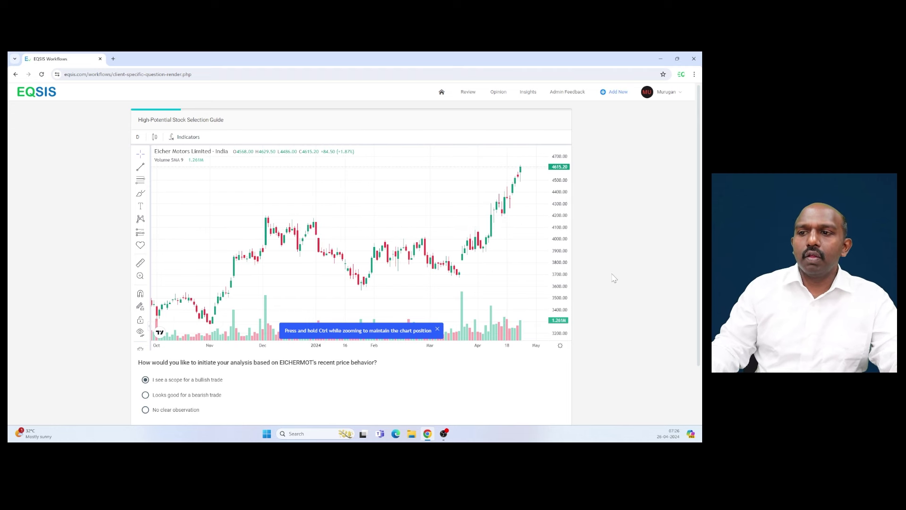
scroll(479, 314, "down", 2)
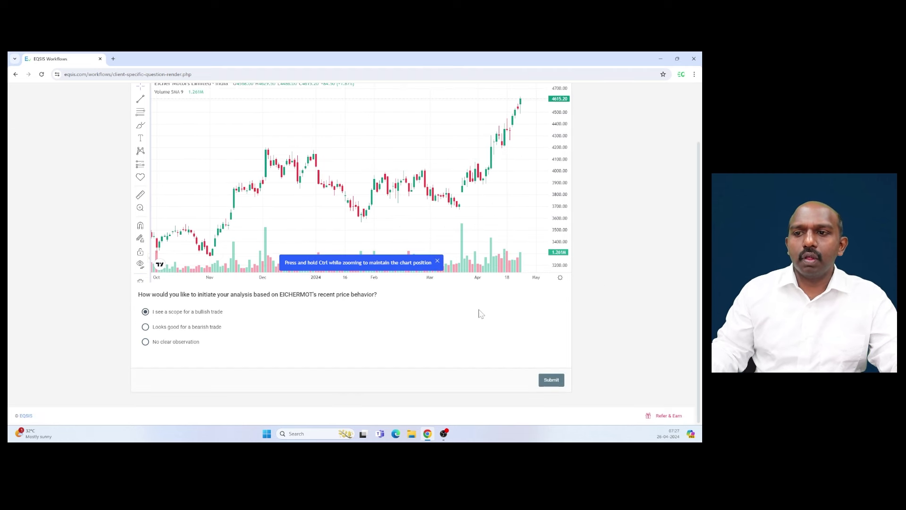
left_click(437, 259)
Step: Submit the bullish-trade answer, zoom the chart out back to 2020, and close the zoom tip
left_click(551, 380)
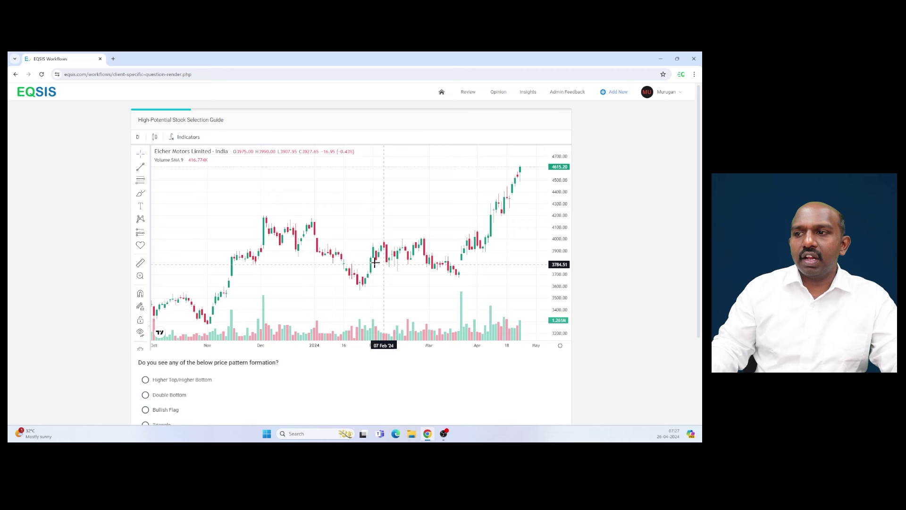
scroll(376, 258, "down", 3)
scroll(376, 258, "down", 5)
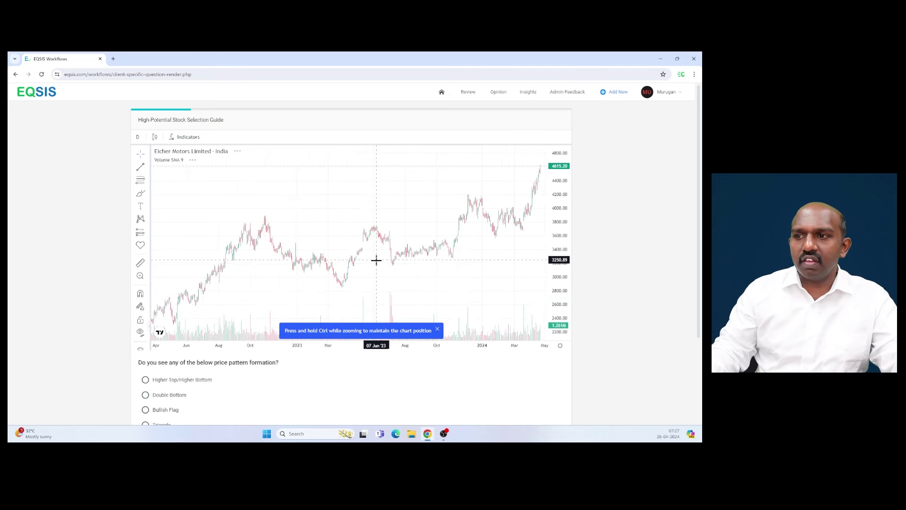
scroll(375, 261, "down", 3)
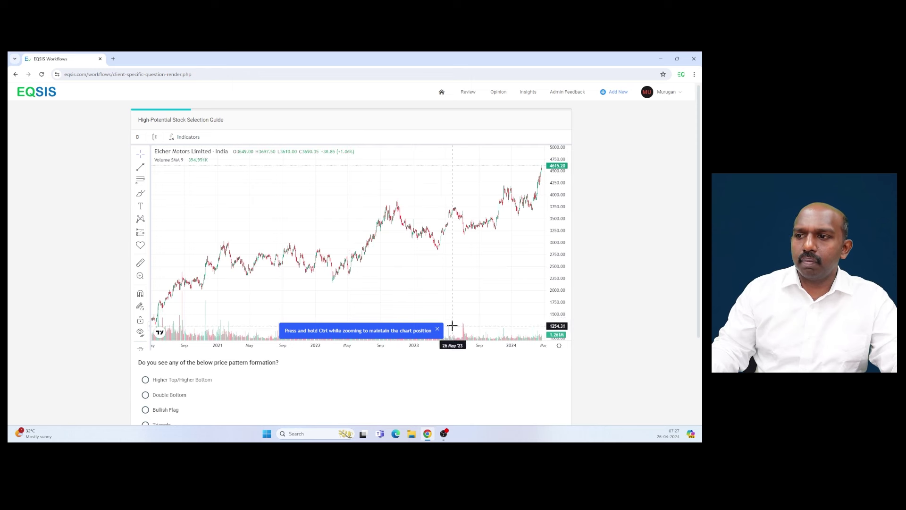
left_click(437, 329)
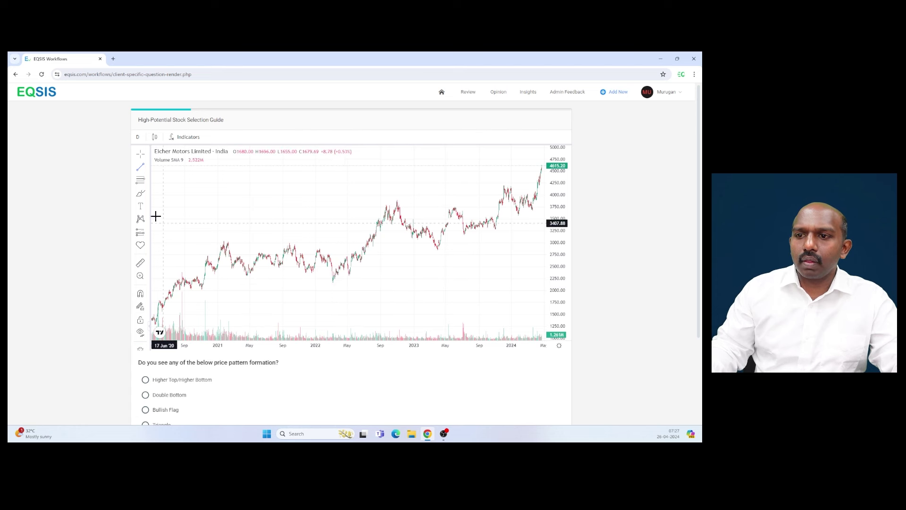
Step: Trace the Eicher Motors price swings with the pink highlighter
left_click(148, 194)
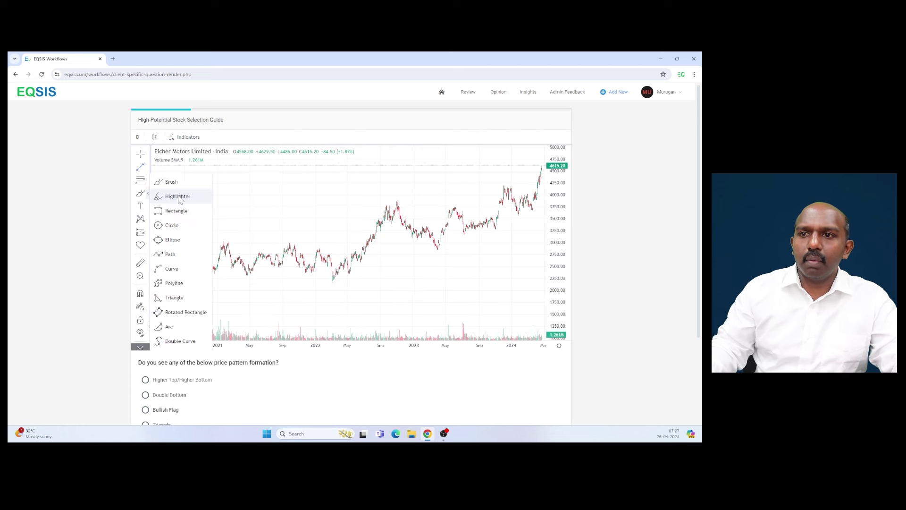
left_click(178, 197)
mouse_move(159, 317)
left_mouse_down()
mouse_move(227, 245)
mouse_move(340, 273)
mouse_move(400, 203)
mouse_move(439, 246)
mouse_move(533, 165)
left_mouse_up()
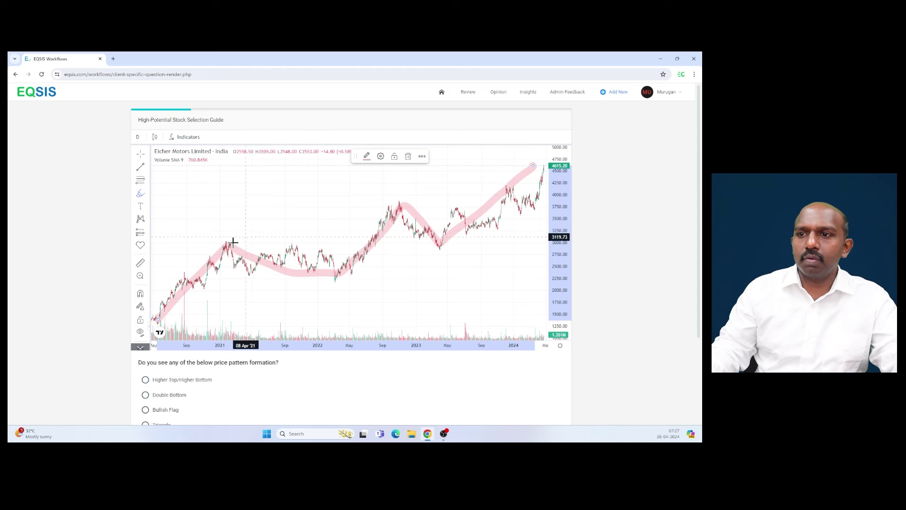
left_click(148, 195)
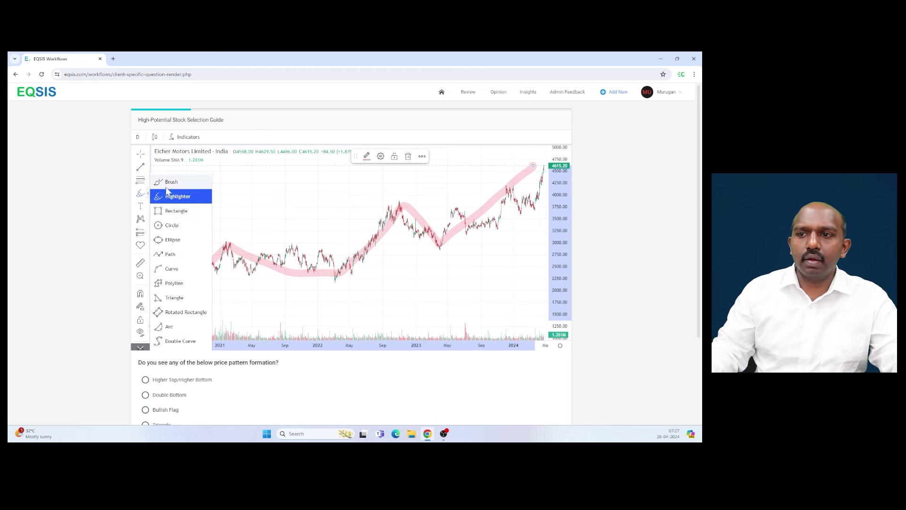
scroll(492, 257, "up", 3)
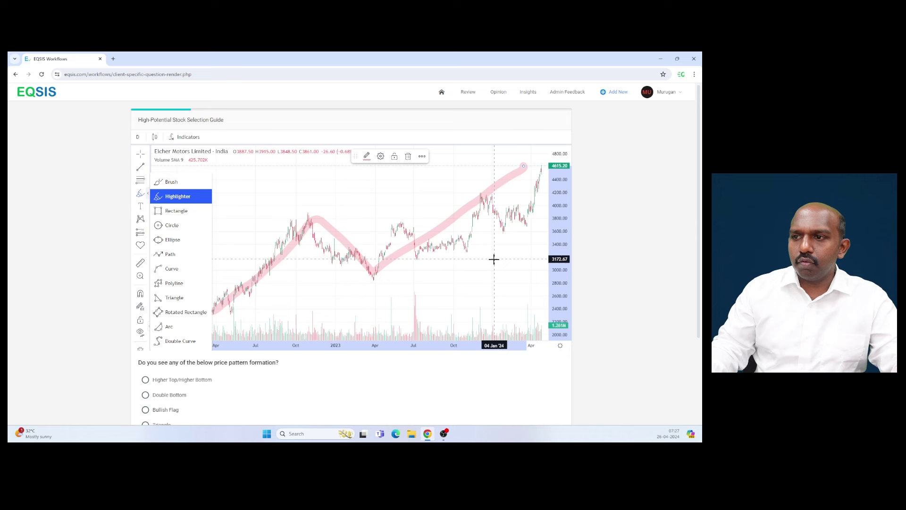
left_click(285, 192)
scroll(308, 218, "down", 2)
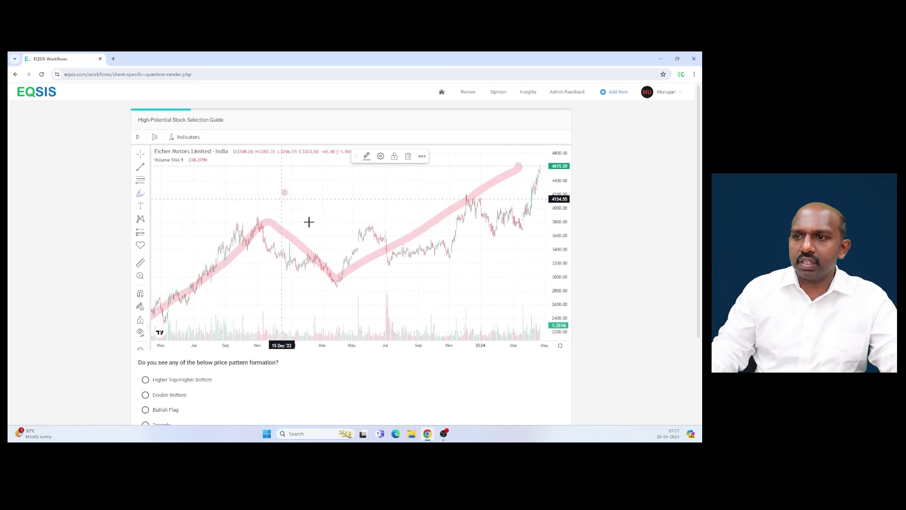
scroll(447, 255, "up", 1)
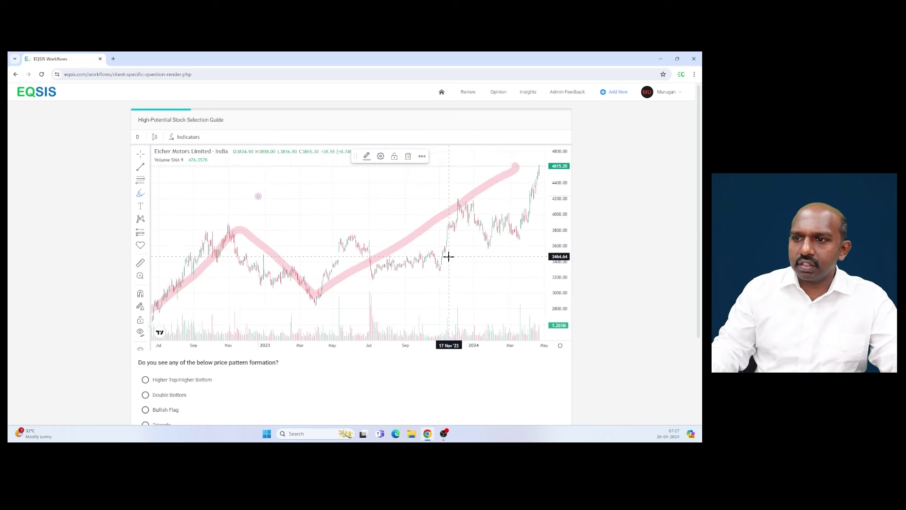
Step: Highlight the Oct '22 to Jun '23 swing and the Dec '23 to April level
mouse_move(226, 229)
left_mouse_down()
mouse_move(307, 295)
mouse_move(360, 235)
mouse_move(404, 258)
mouse_move(435, 257)
mouse_move(456, 221)
mouse_move(477, 208)
mouse_move(514, 233)
mouse_move(541, 172)
left_mouse_up()
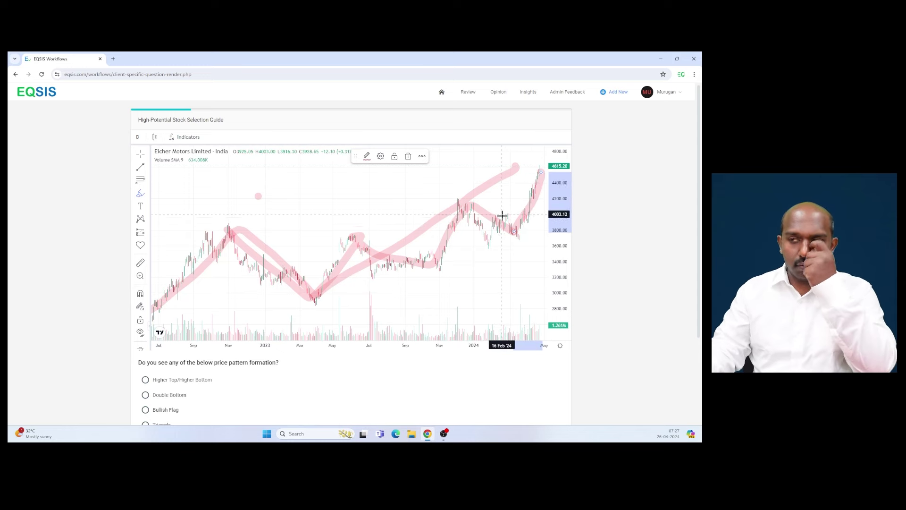
scroll(542, 274, "up", 2)
scroll(546, 263, "up", 1)
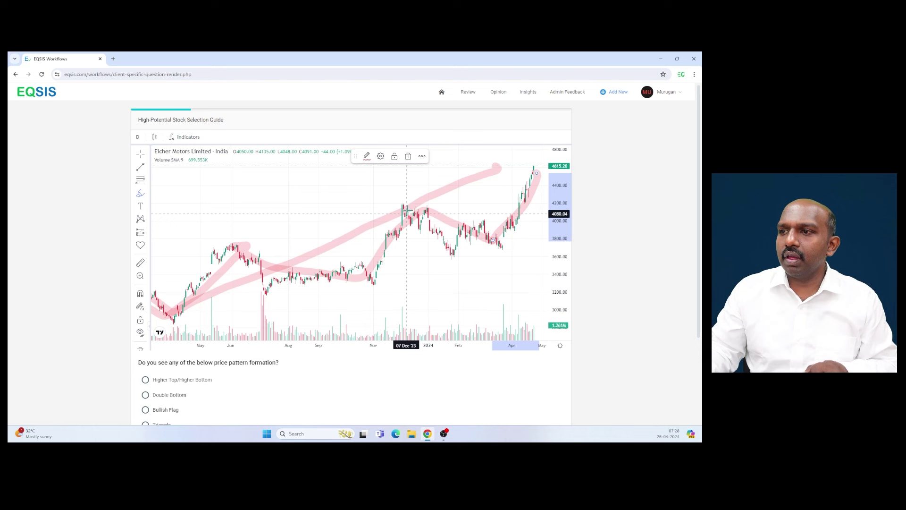
mouse_move(401, 202)
left_mouse_down()
mouse_move(545, 203)
mouse_move(526, 200)
left_mouse_up()
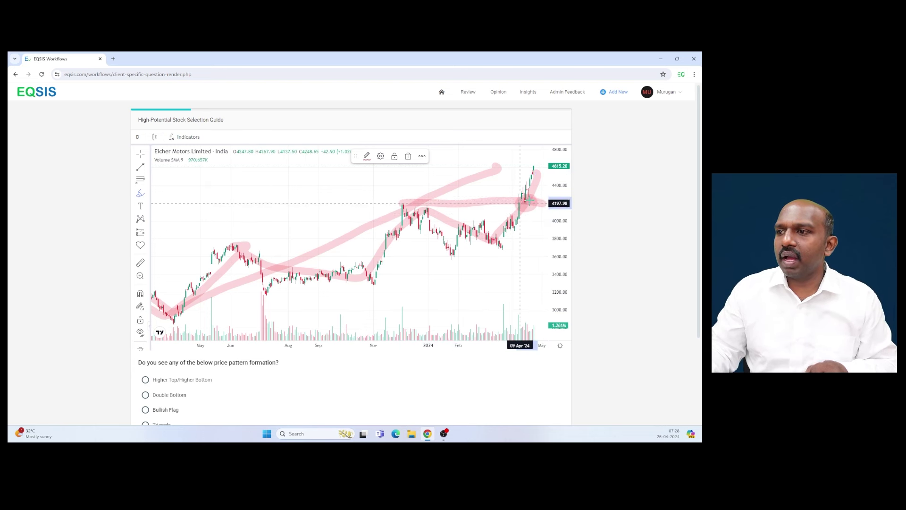
left_click(505, 235)
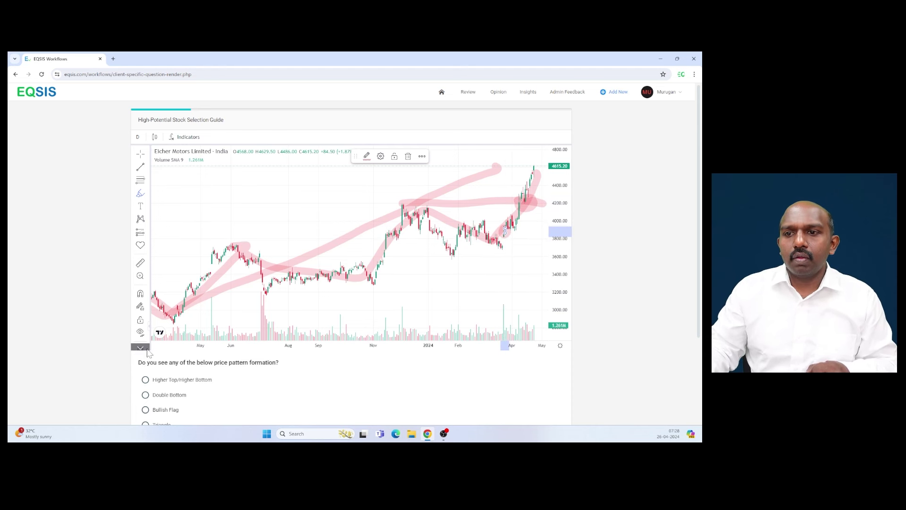
left_click(140, 348)
Step: Remove all the highlighter drawings from the chart
left_click(141, 321)
scroll(508, 239, "up", 3)
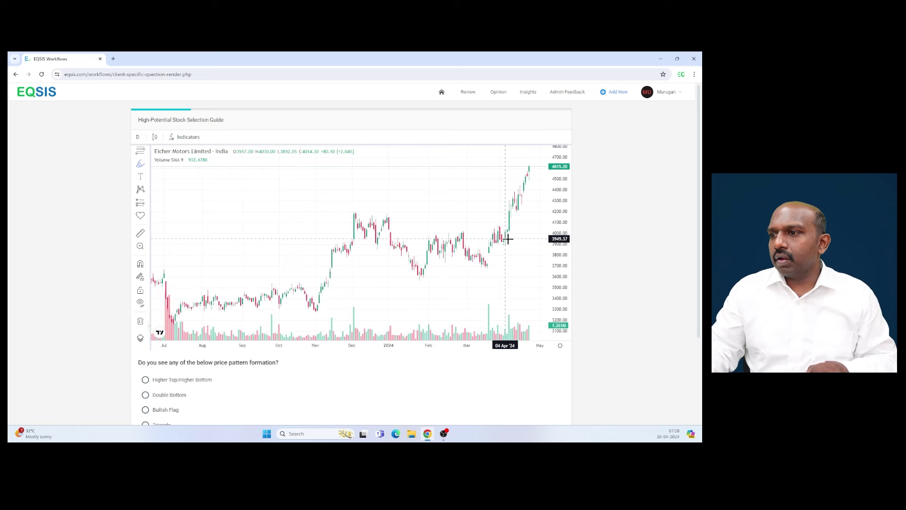
scroll(509, 240, "up", 3)
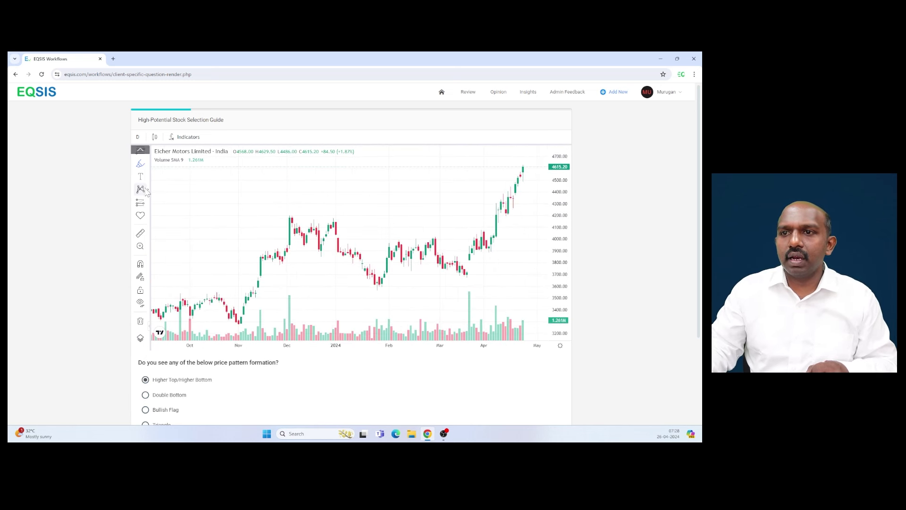
Step: Draw a thin rectangle across the December–April highs
left_click(149, 165)
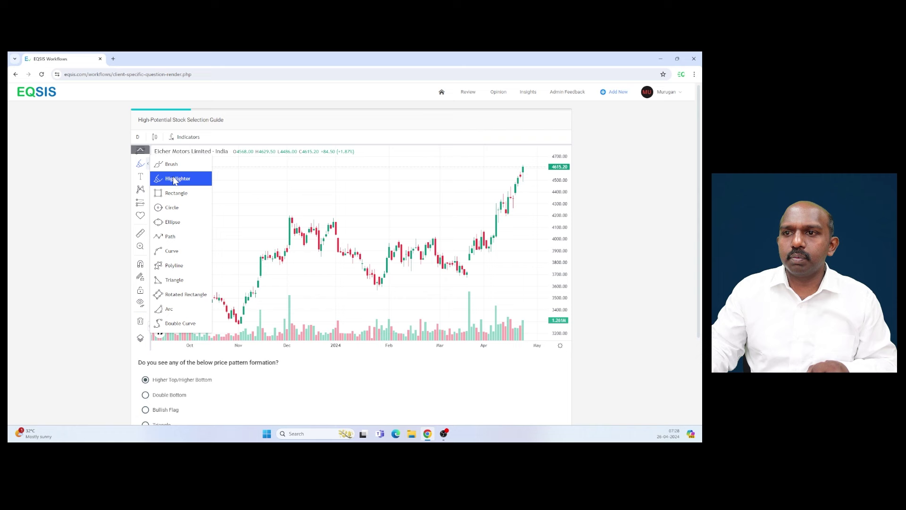
left_click(189, 192)
left_click_drag(290, 215, 510, 218)
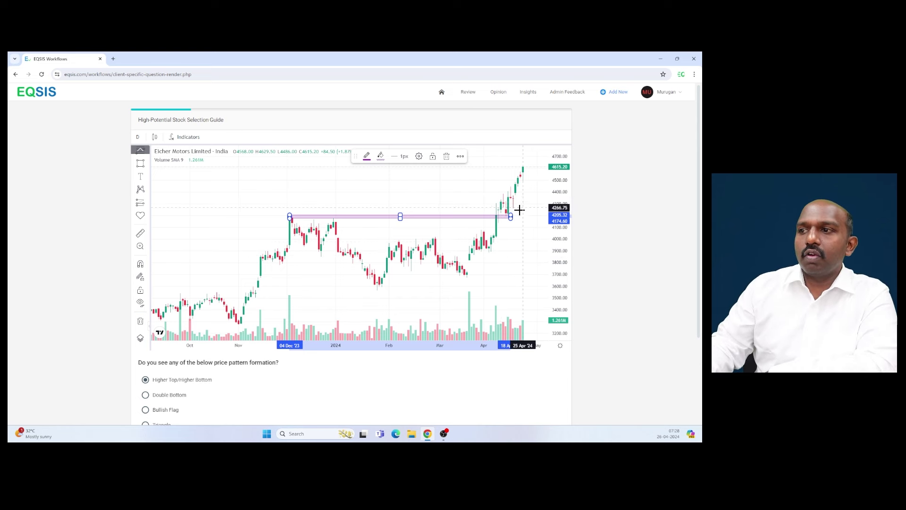
scroll(602, 203, "down", 2)
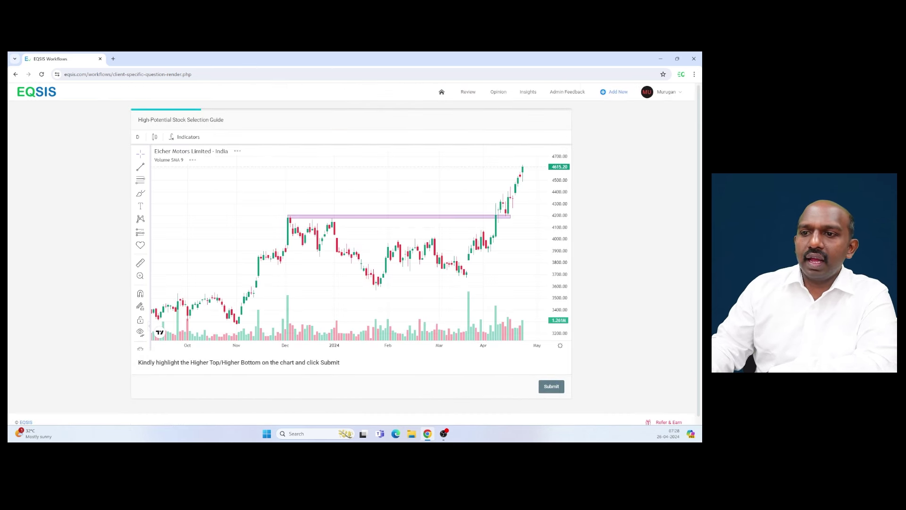
Step: Add an 'HB' text label below the March low and submit the chart answer
left_click_drag(181, 362, 270, 362)
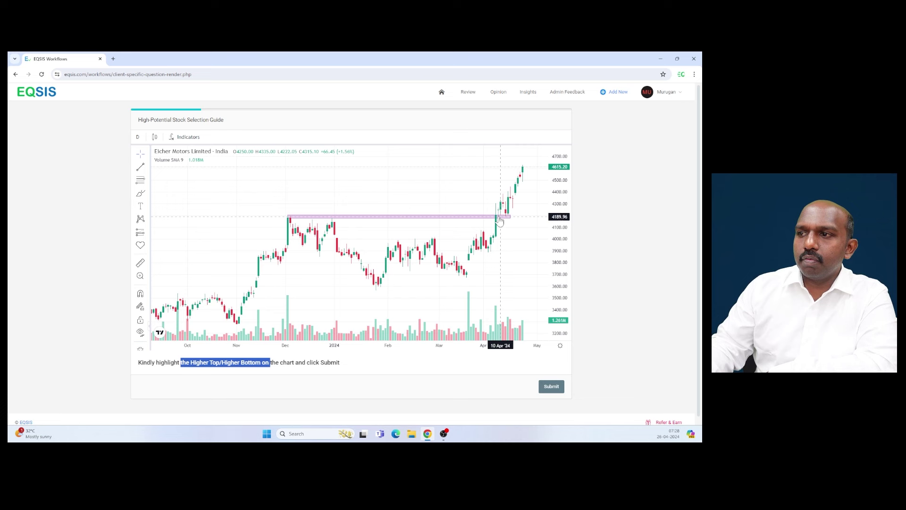
left_click(141, 212)
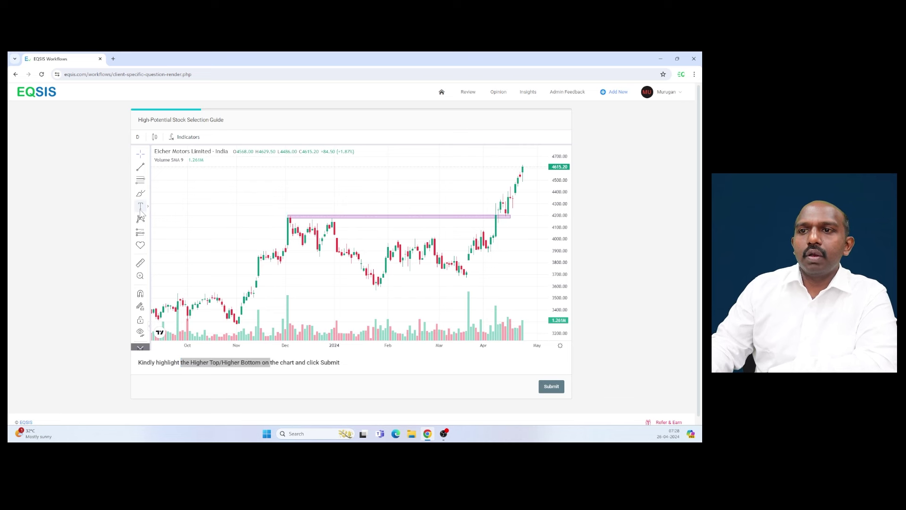
left_click(462, 288)
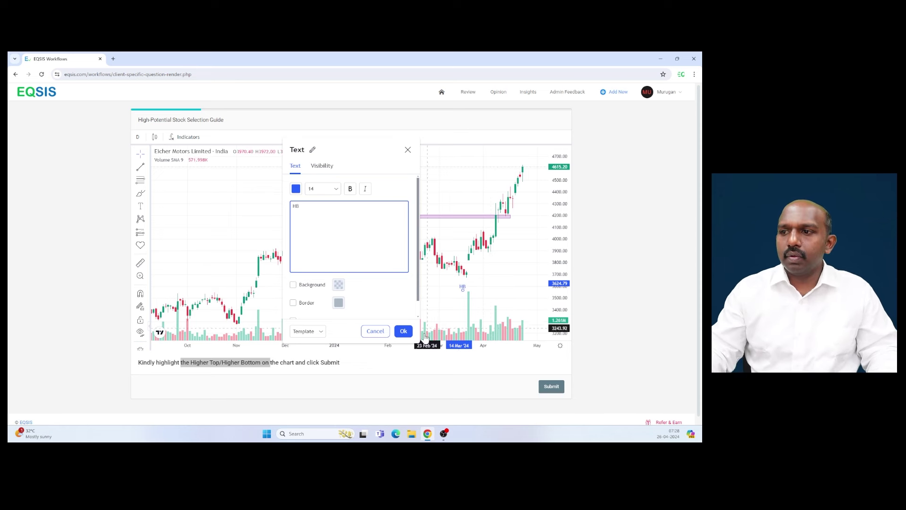
left_click(403, 330)
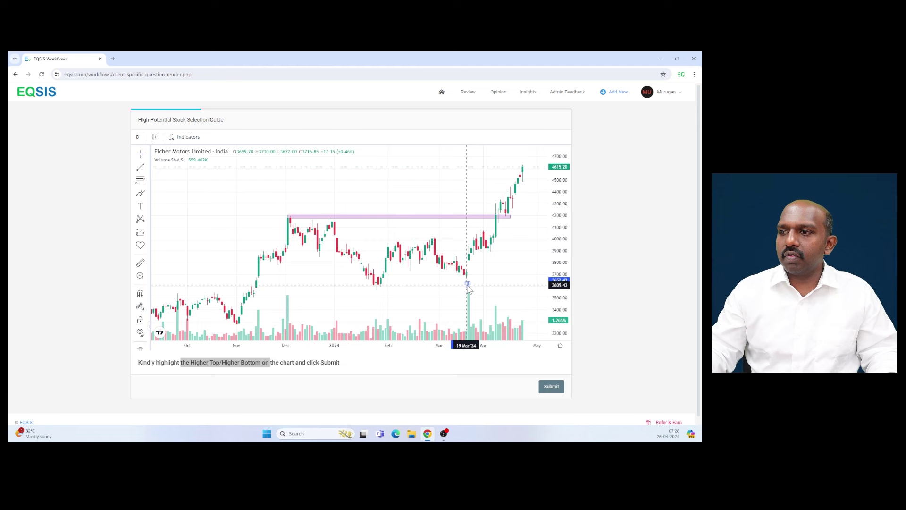
left_click(550, 387)
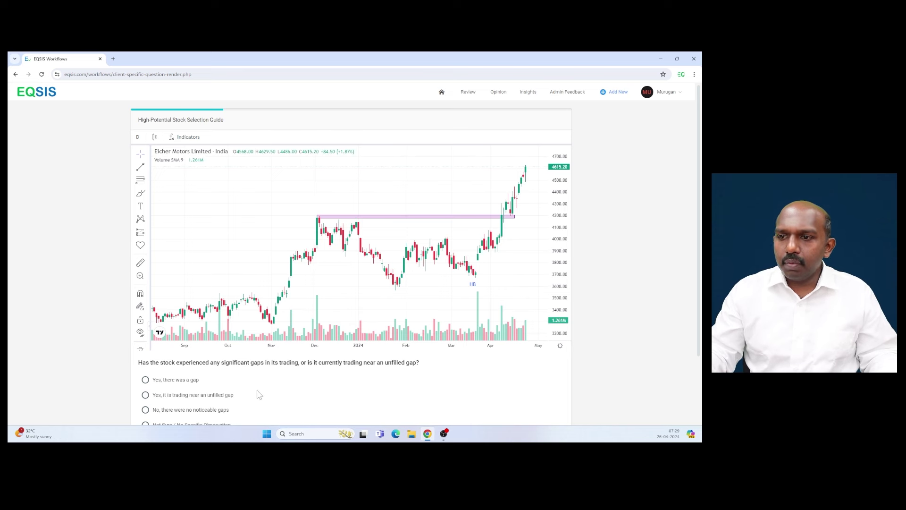
Step: Answer 'Yes, there was a gap', place a pointing-hand icon beside the March gap, and submit
scroll(278, 397, "down", 2)
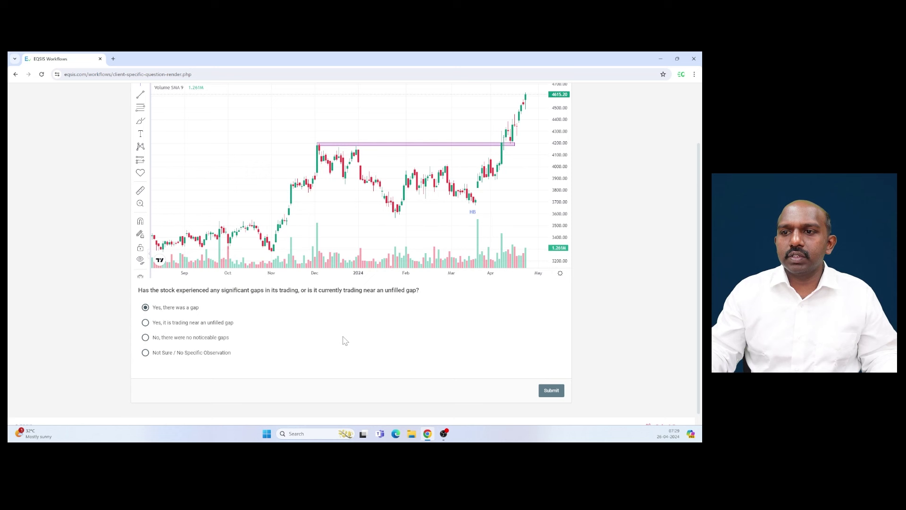
scroll(344, 340, "up", 2)
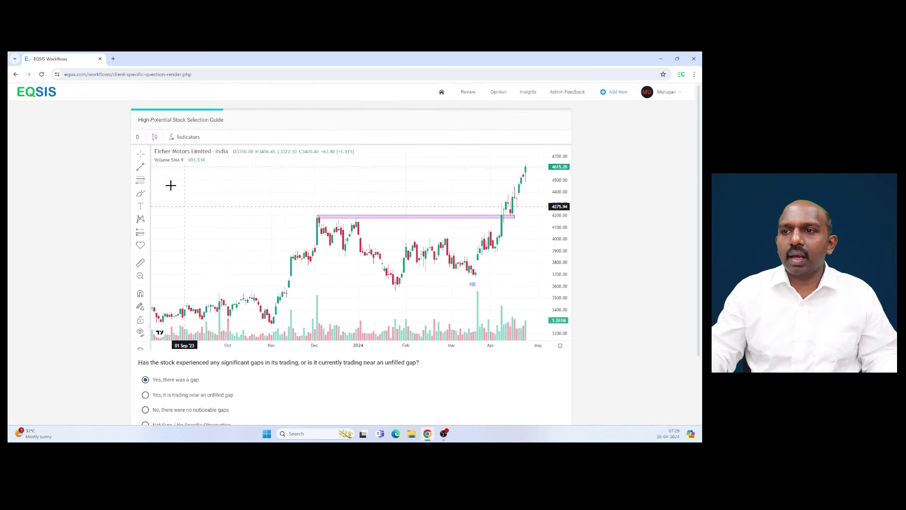
left_click(149, 197)
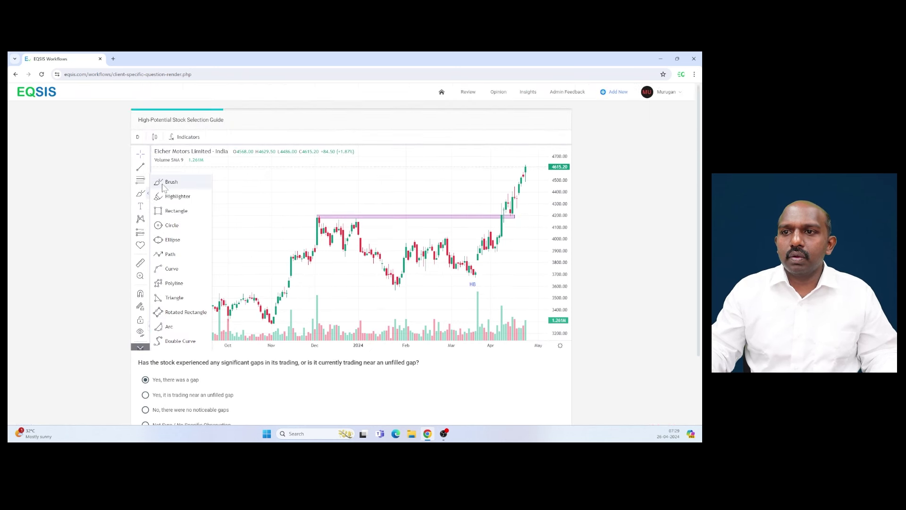
left_click(140, 245)
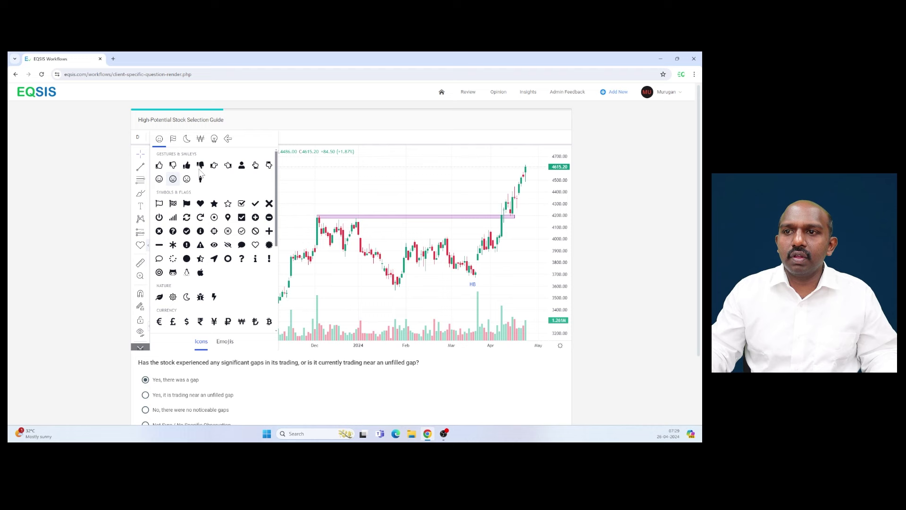
left_click(228, 166)
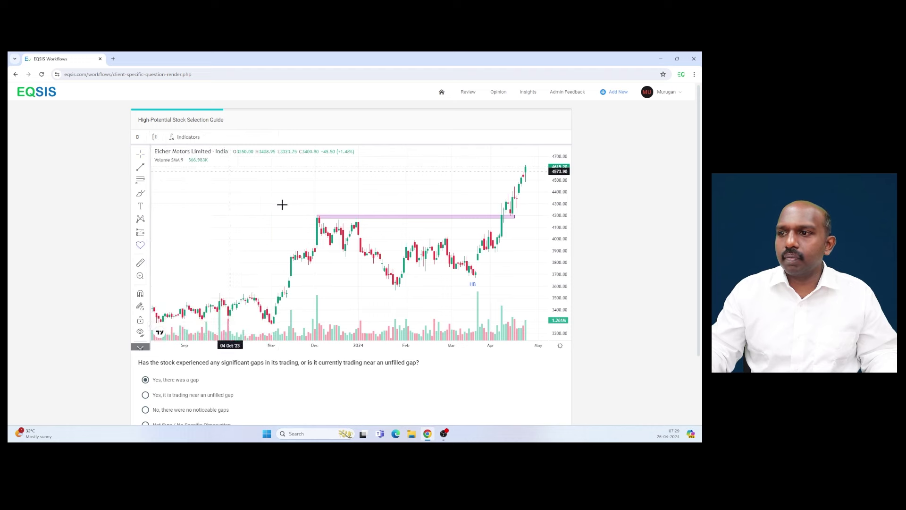
left_click(488, 262)
scroll(561, 412, "down", 2)
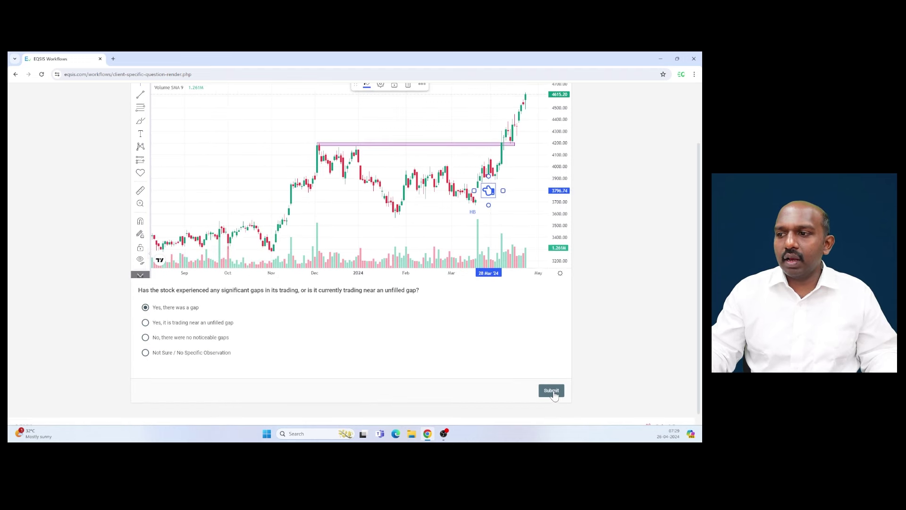
left_click(551, 391)
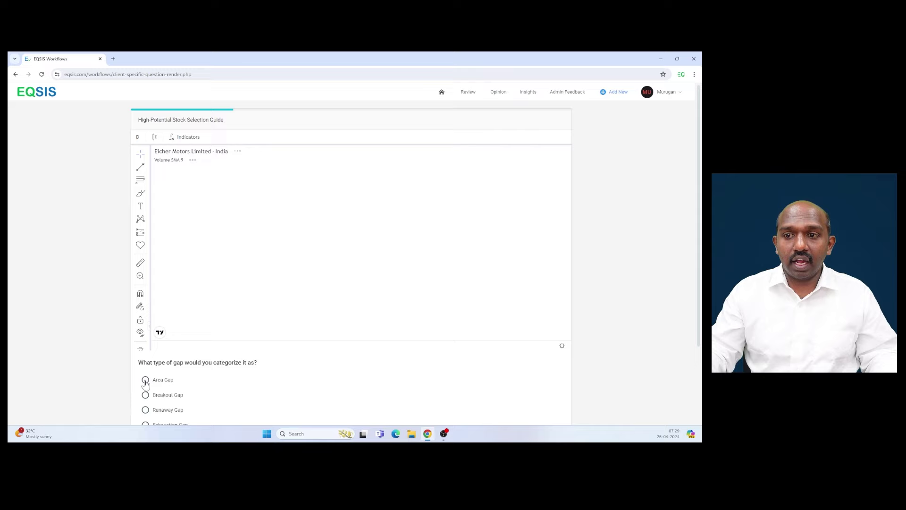
Step: Classify the gap as an Area Gap, select the March hand marker, and submit
left_click(145, 380)
scroll(284, 398, "down", 1)
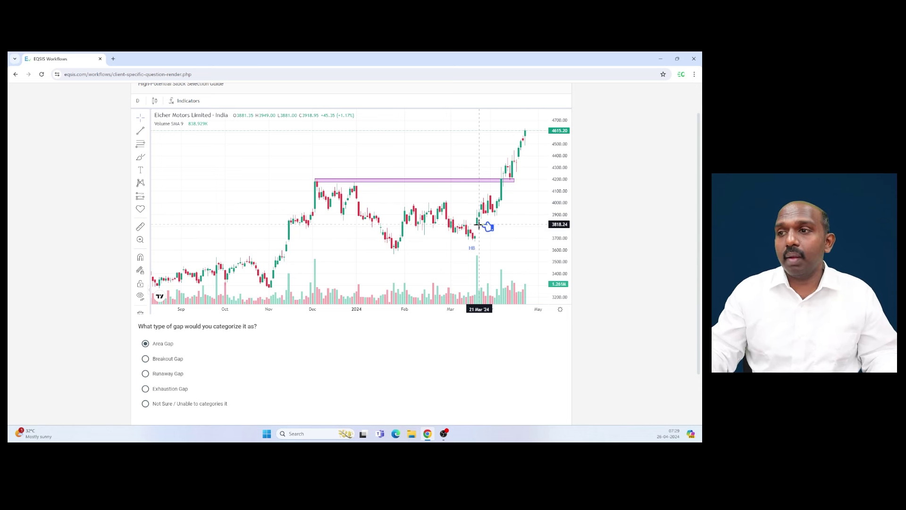
left_click(495, 221)
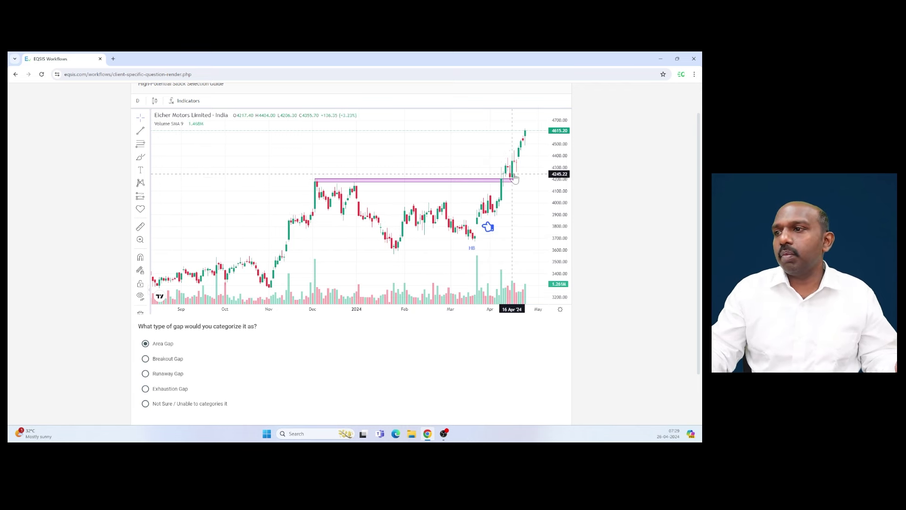
scroll(374, 404, "down", 1)
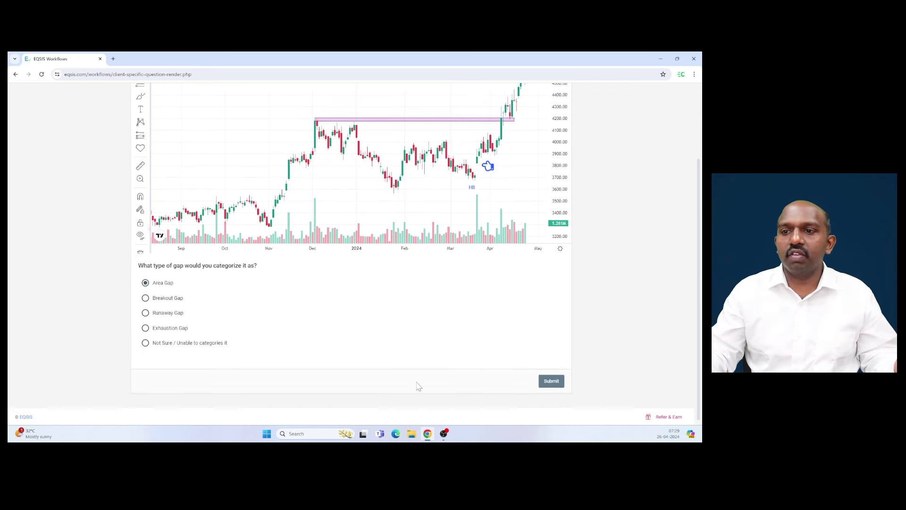
left_click(550, 381)
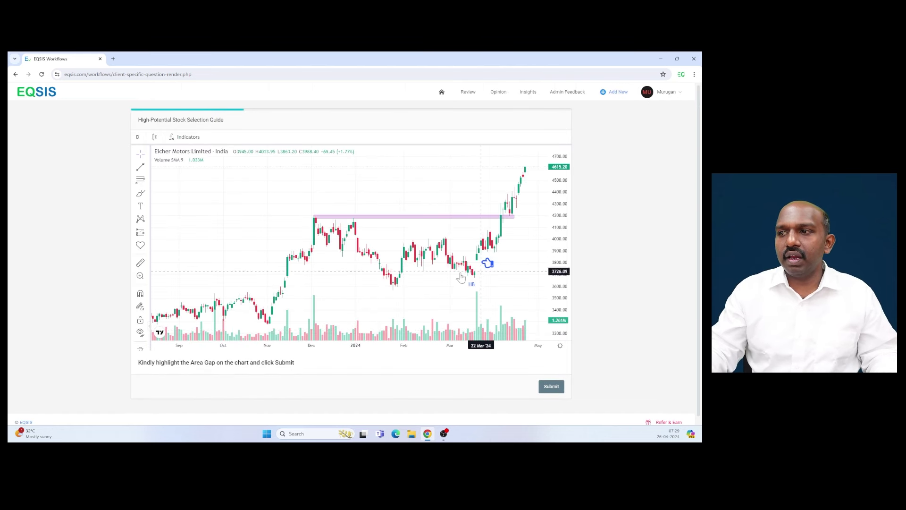
Step: Highlight the Area Gap instruction wording, submit it, and scroll down to the answer choices
left_click_drag(164, 362, 292, 362)
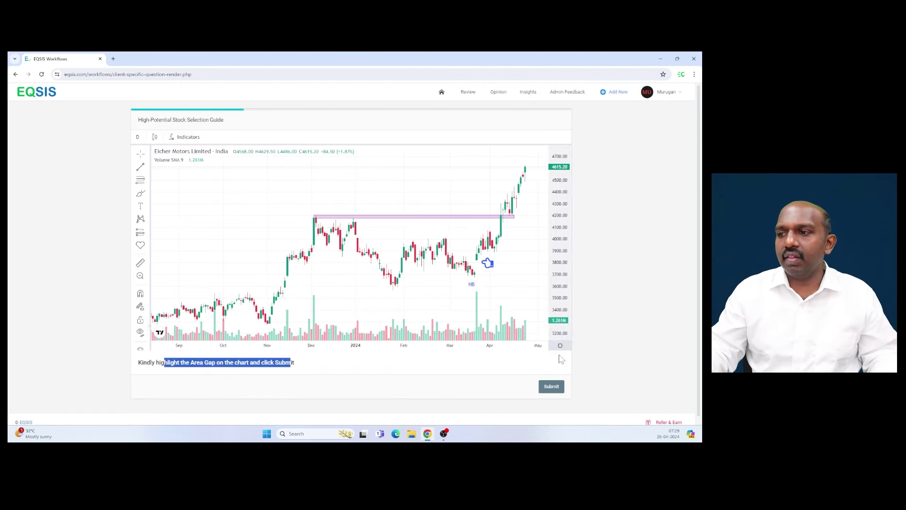
left_click(551, 386)
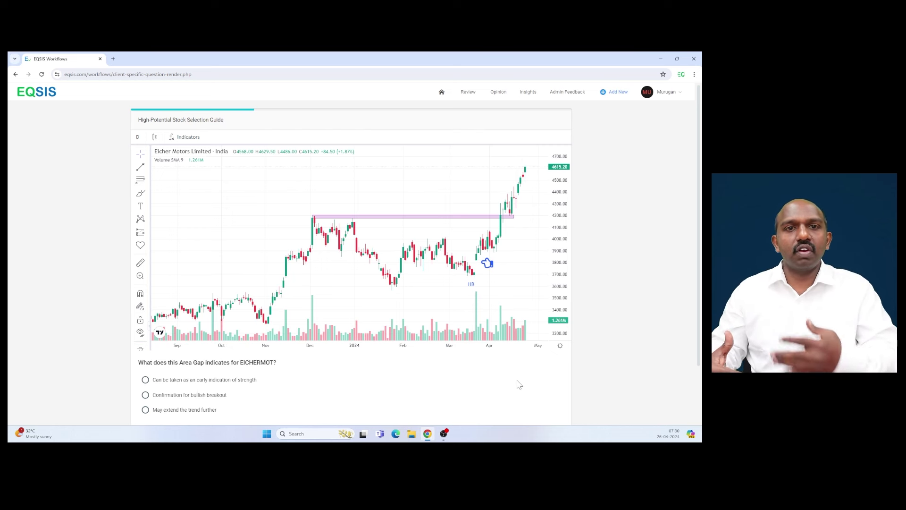
scroll(303, 389, "down", 2)
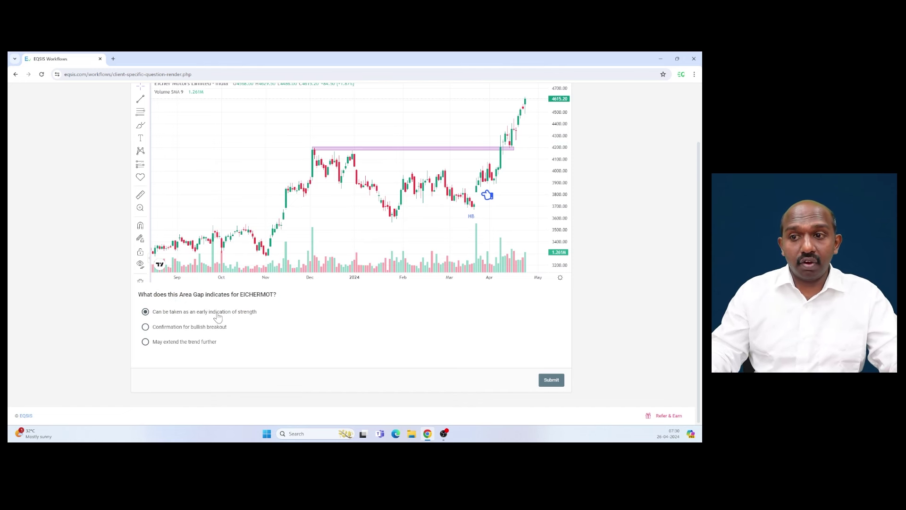
Step: Submit the early-strength answer and add a Relative Strength Index (RSI 14) pane to the chart
left_click(548, 386)
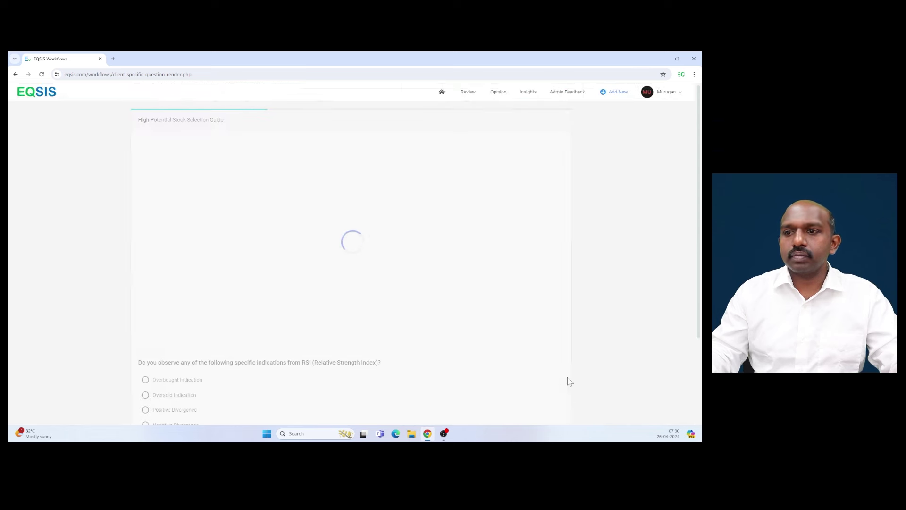
left_click_drag(146, 362, 265, 362)
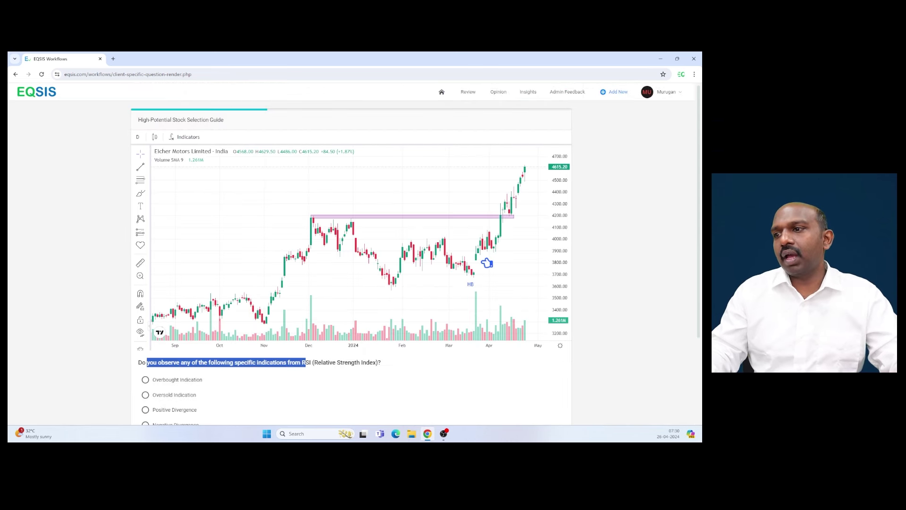
left_click(185, 137)
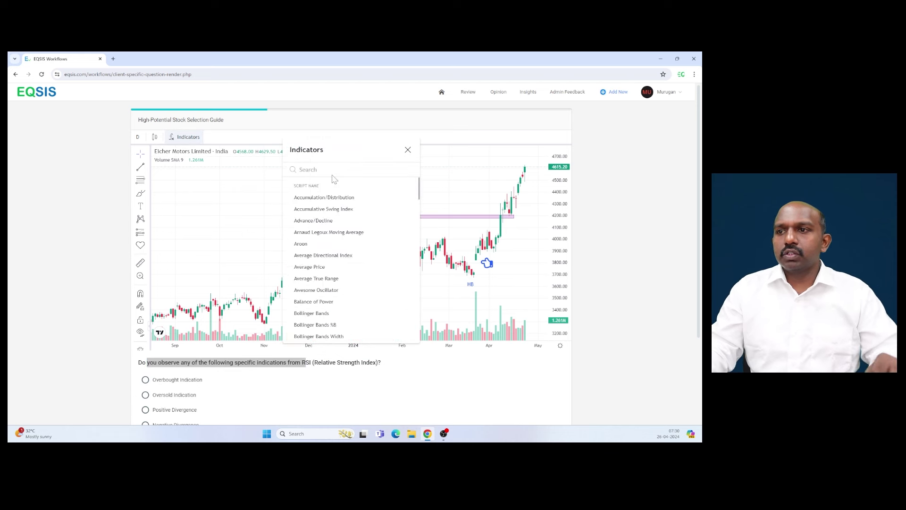
type("RSI")
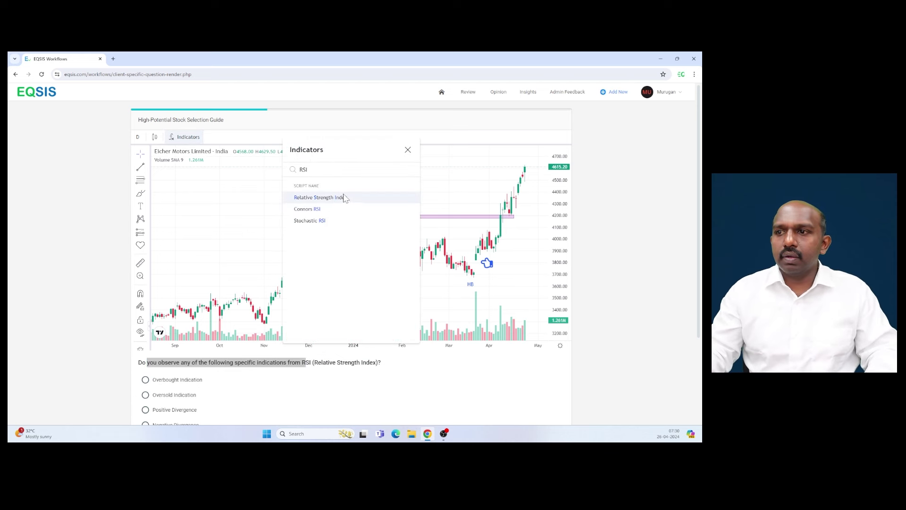
left_click(344, 199)
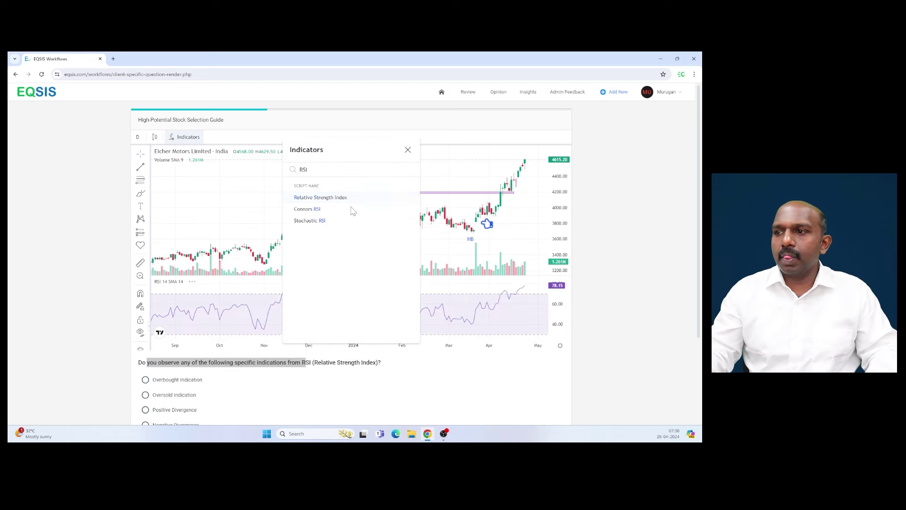
left_click(409, 150)
Step: Answer the RSI question with Trending Bullish Stock
scroll(243, 392, "down", 1)
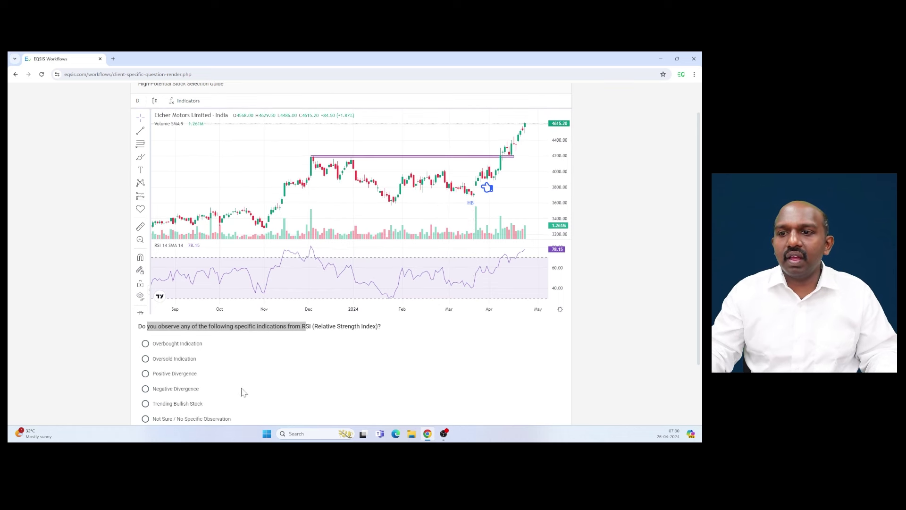
left_click(194, 404)
scroll(519, 387, "up", 1)
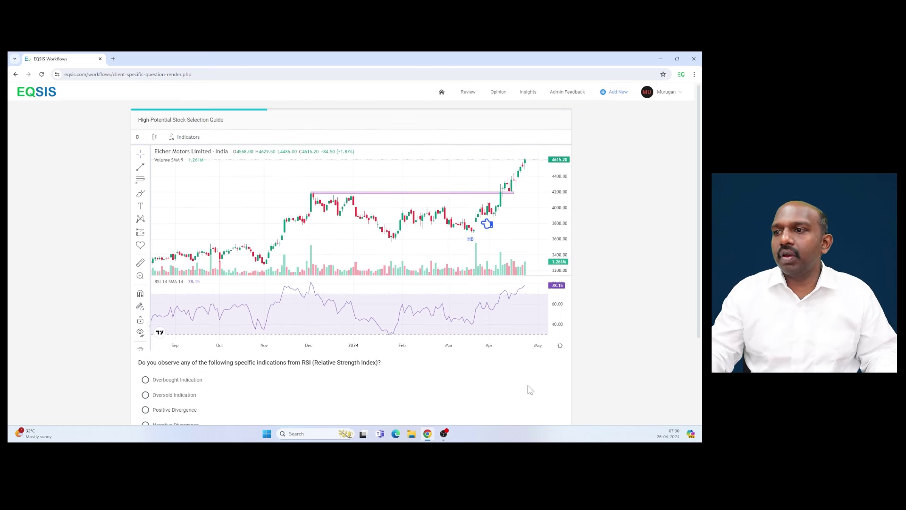
Step: Draw a rectangle around the early-April overbought stretch on the RSI pane
left_click(147, 196)
left_click(180, 208)
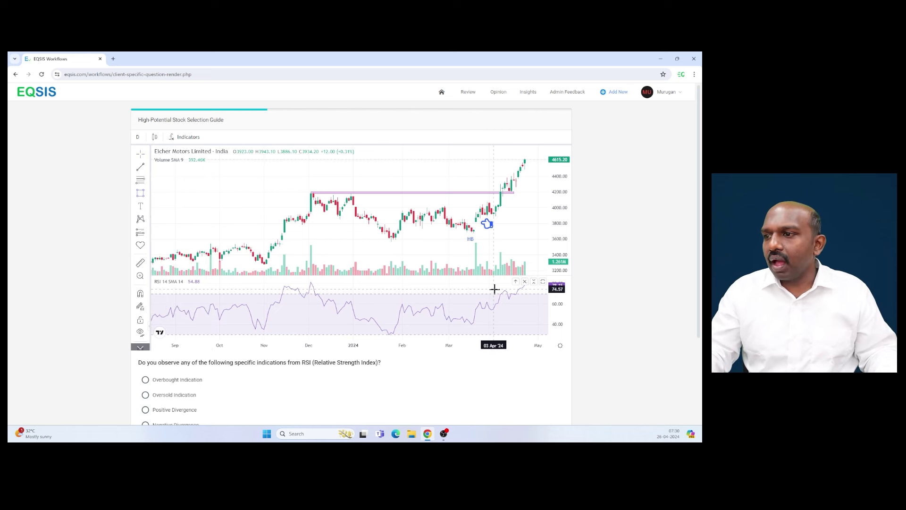
left_click_drag(494, 290, 512, 302)
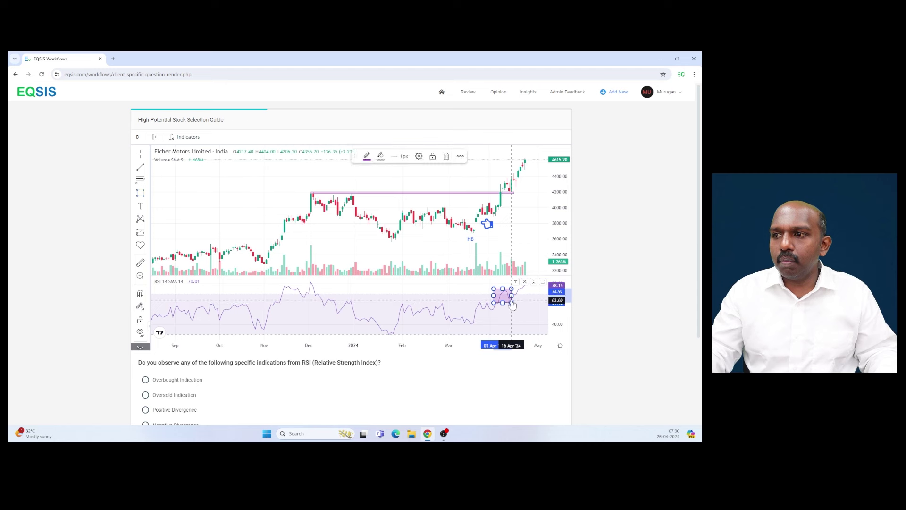
left_click(460, 278)
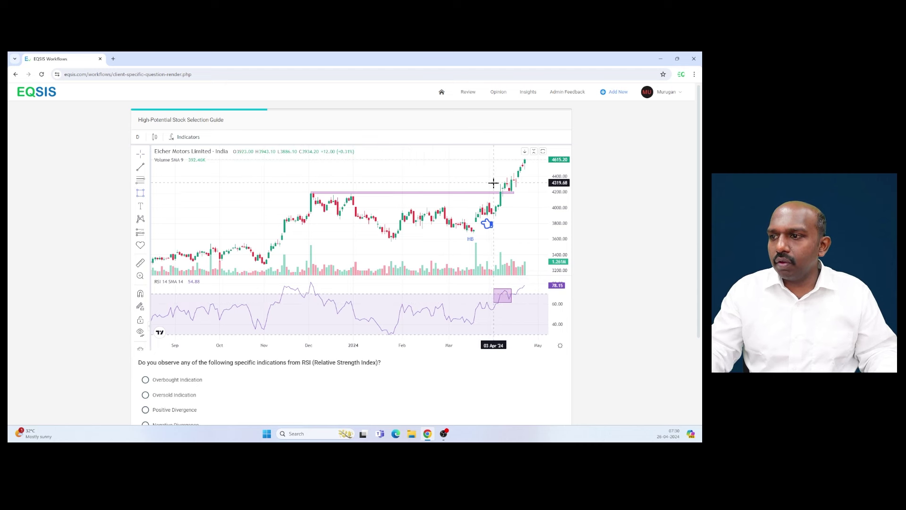
Step: Draw a second rectangle over the April price rally down to the volume bars
left_click_drag(493, 183, 511, 276)
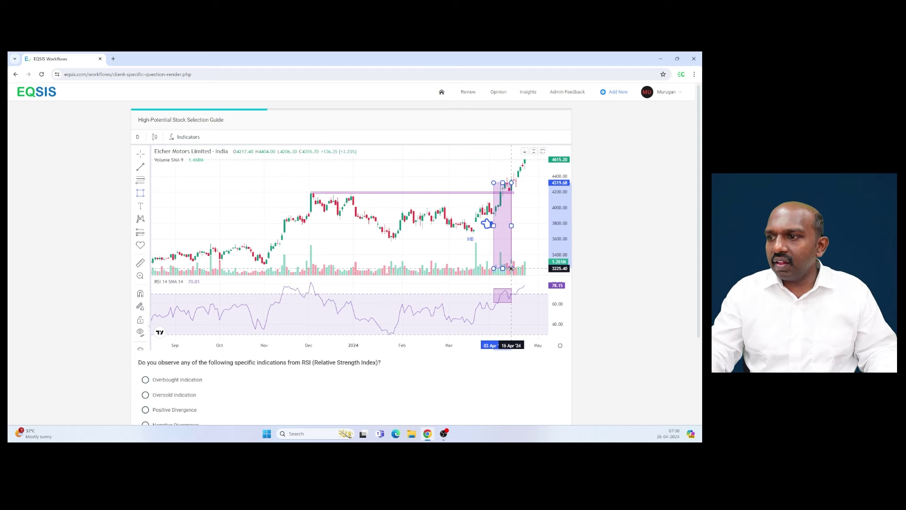
left_click(511, 268)
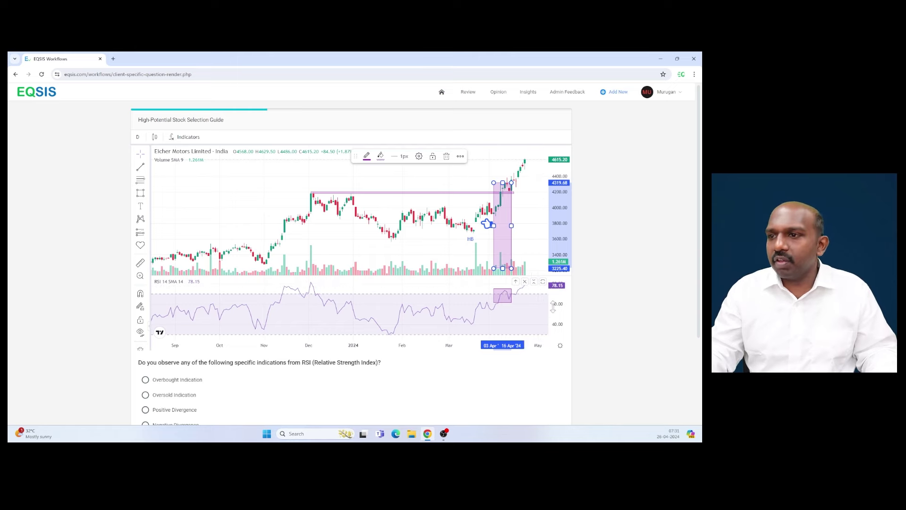
scroll(457, 230, "down", 5)
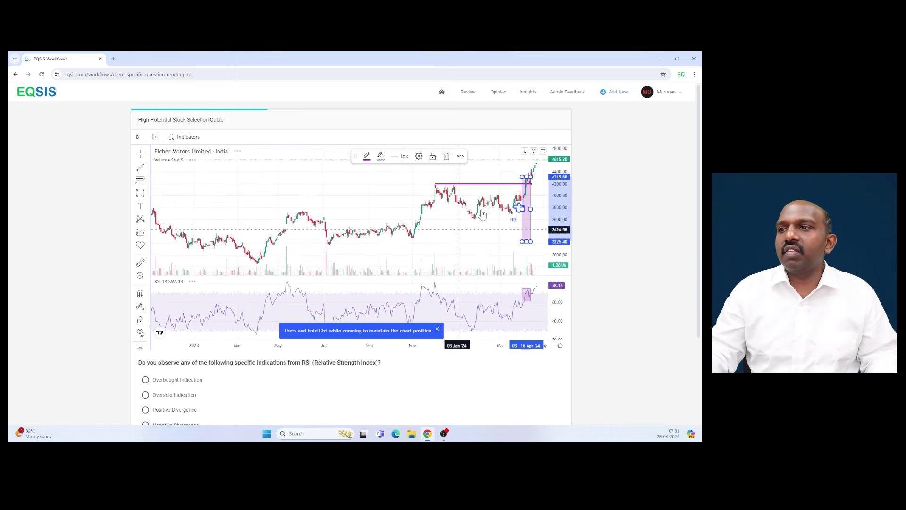
scroll(514, 236, "up", 5)
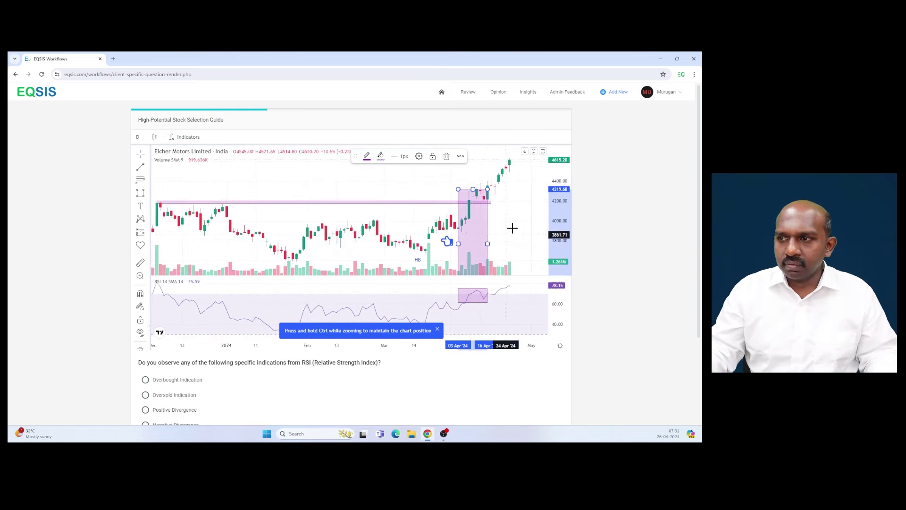
scroll(228, 390, "down", 3)
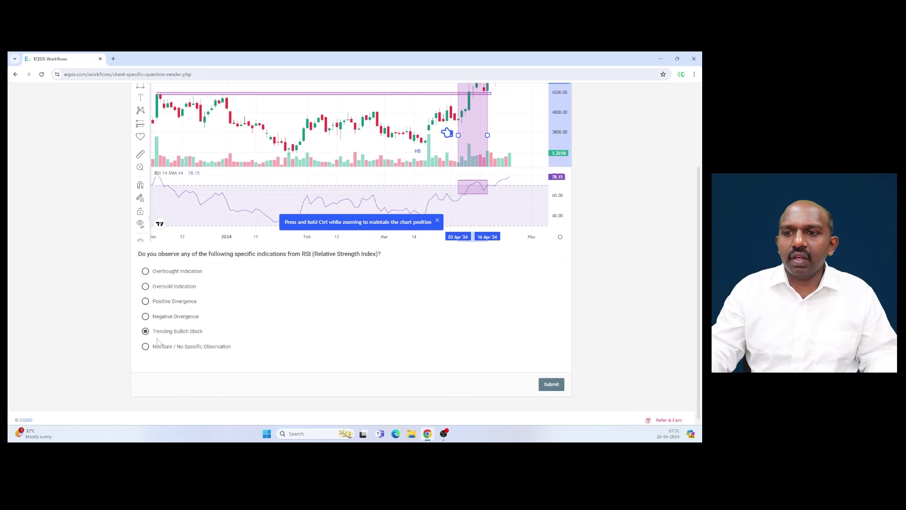
Step: Submit the RSI answer and highlighted chart, then highlight the channel question's wording
left_click(551, 384)
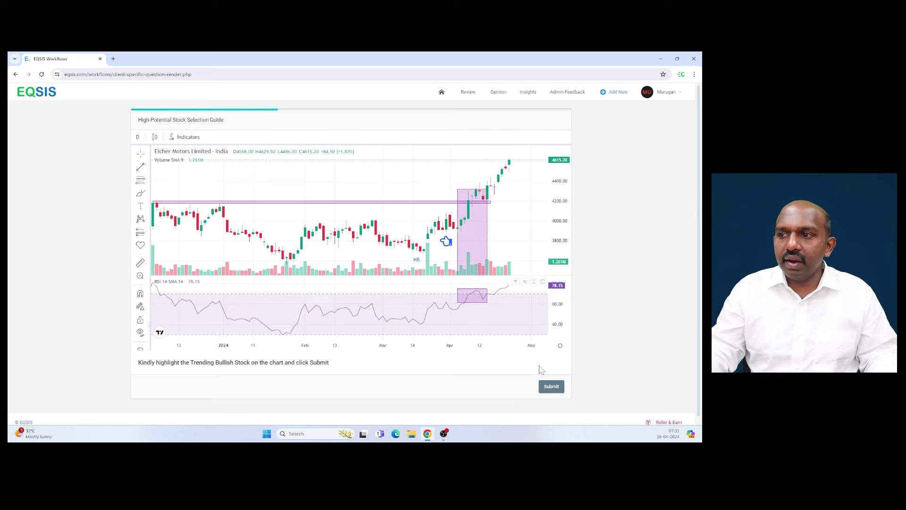
left_click(548, 388)
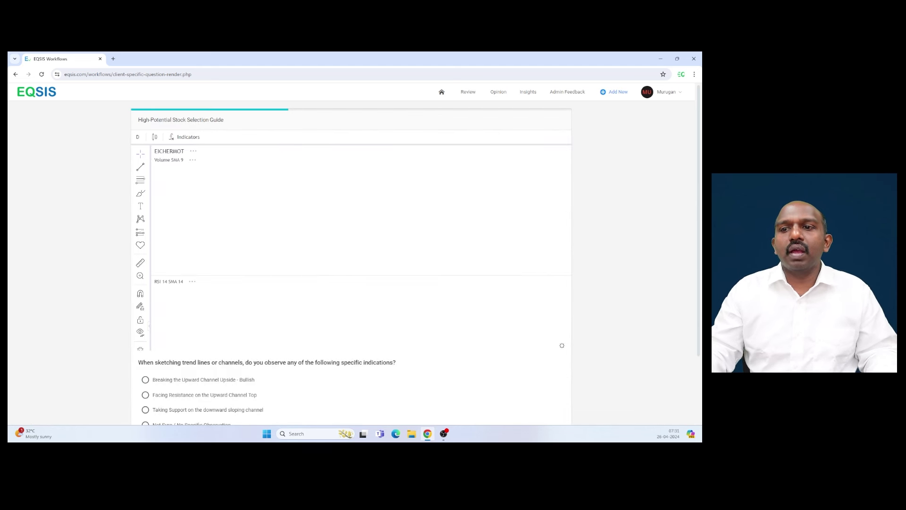
left_click_drag(147, 362, 234, 362)
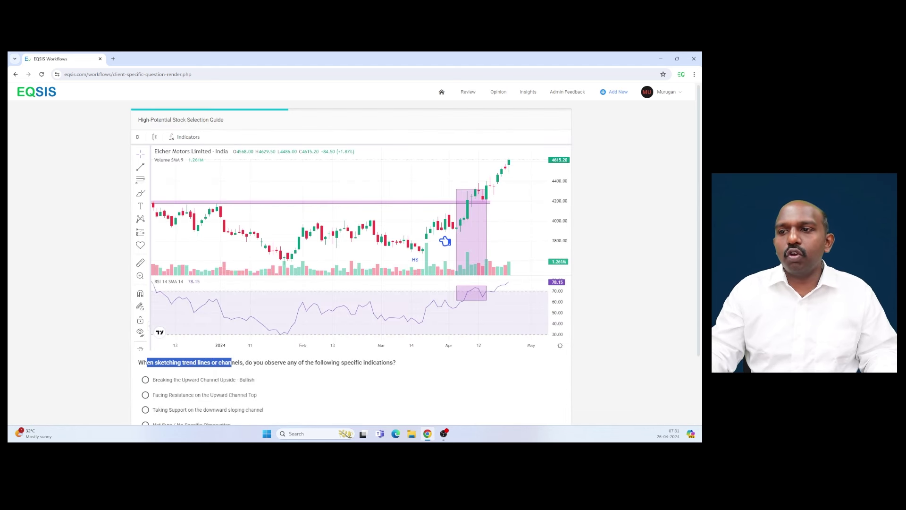
left_click_drag(317, 362, 374, 371)
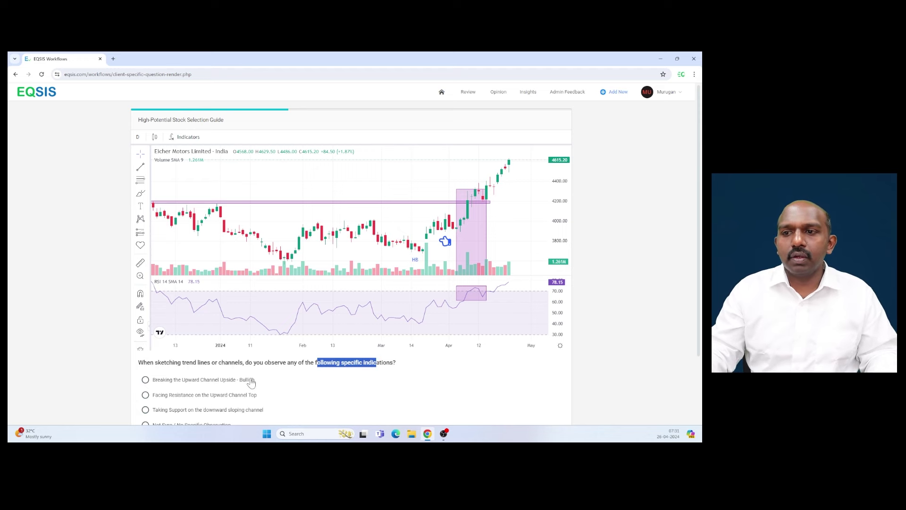
scroll(250, 382, "down", 1)
scroll(398, 150, "down", 5)
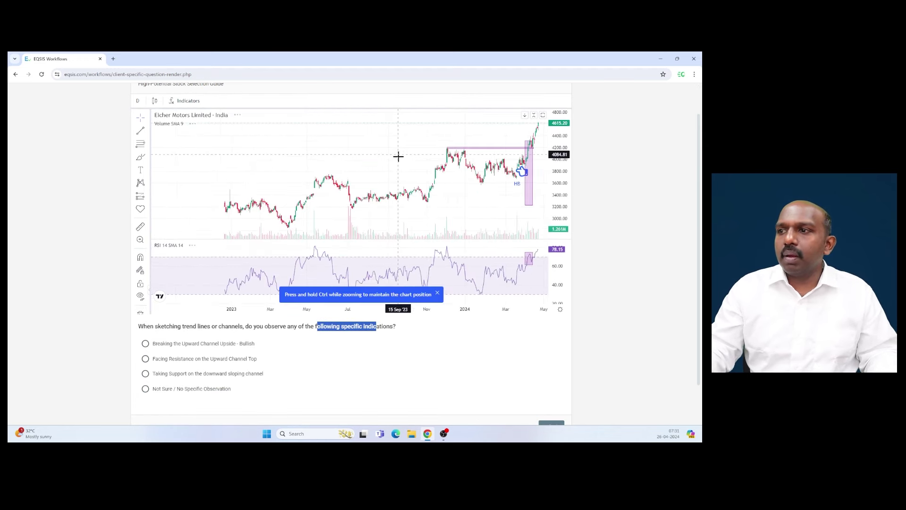
scroll(399, 161, "down", 3)
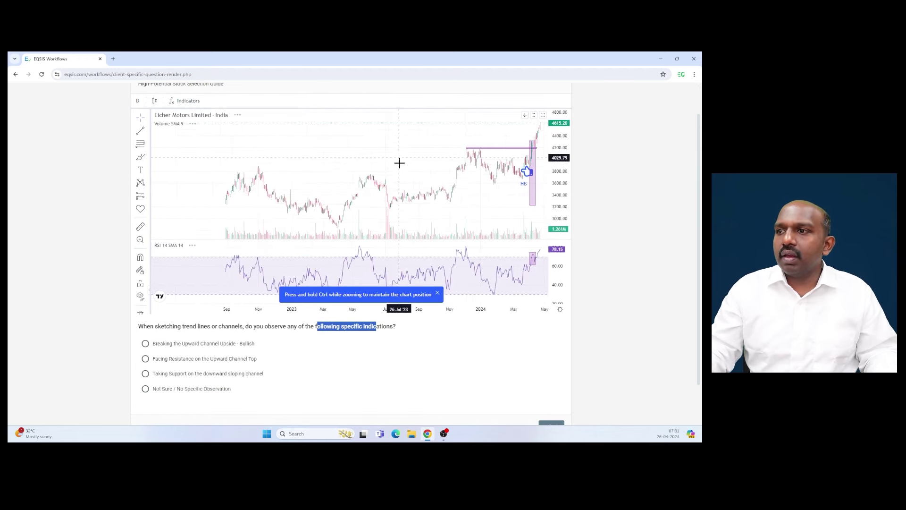
Step: Draw a trend line from the 31 Mar '23 low to 02 Feb '24, extended right
left_click(141, 132)
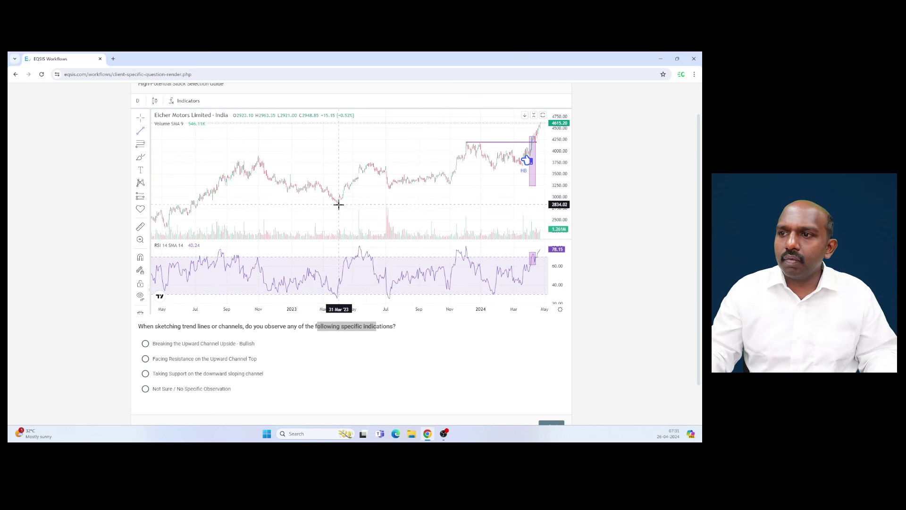
left_click(338, 204)
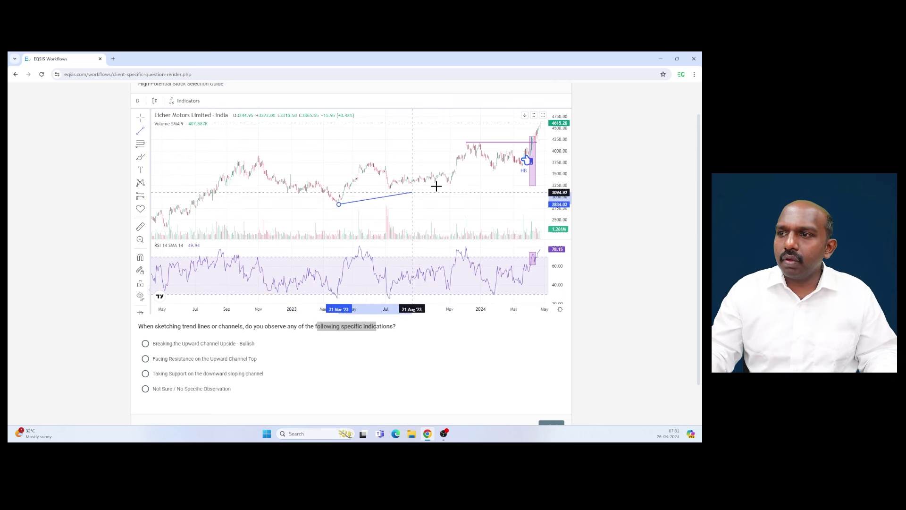
left_click(498, 176)
double_click(358, 200)
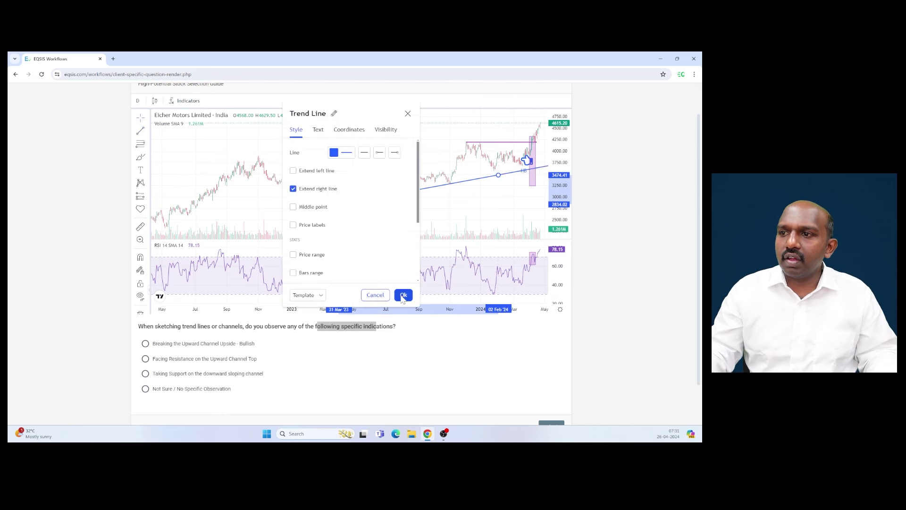
left_click(403, 296)
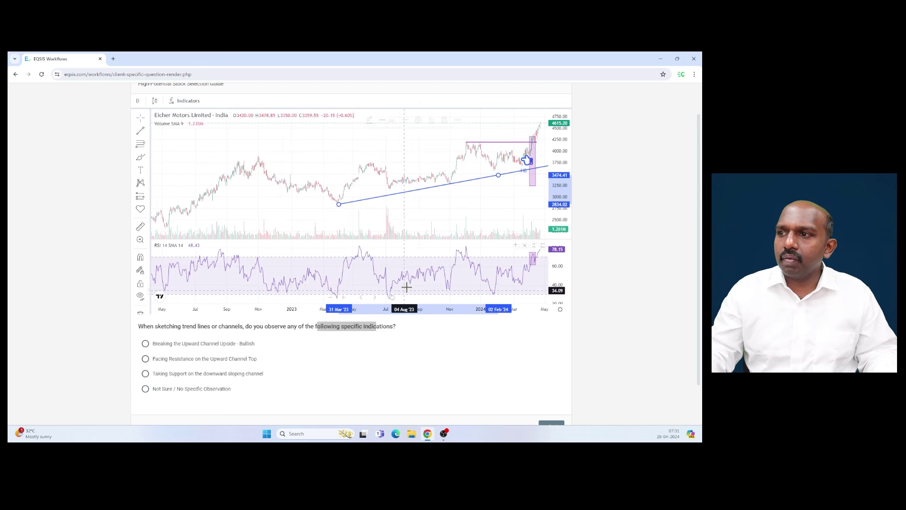
Step: Clone the trend line and raise the copy to form the channel's upper line
double_click(434, 191)
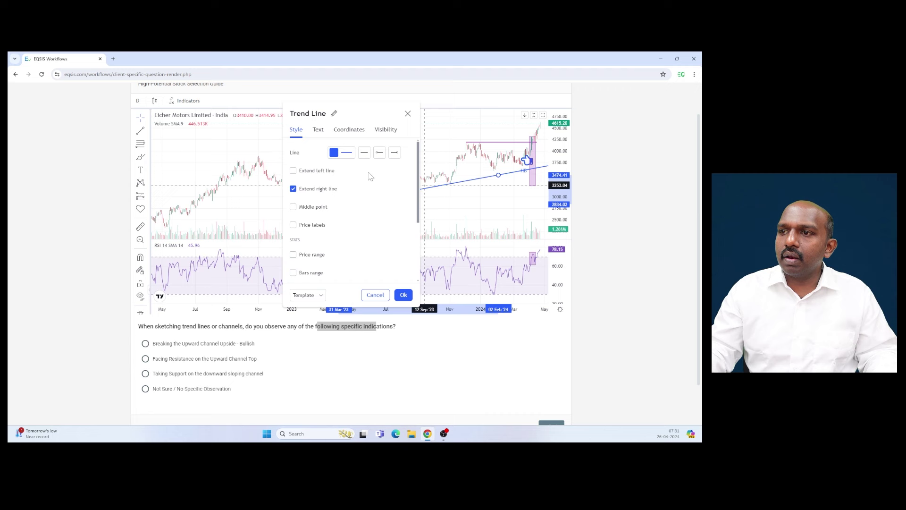
left_click(408, 113)
left_click(461, 120)
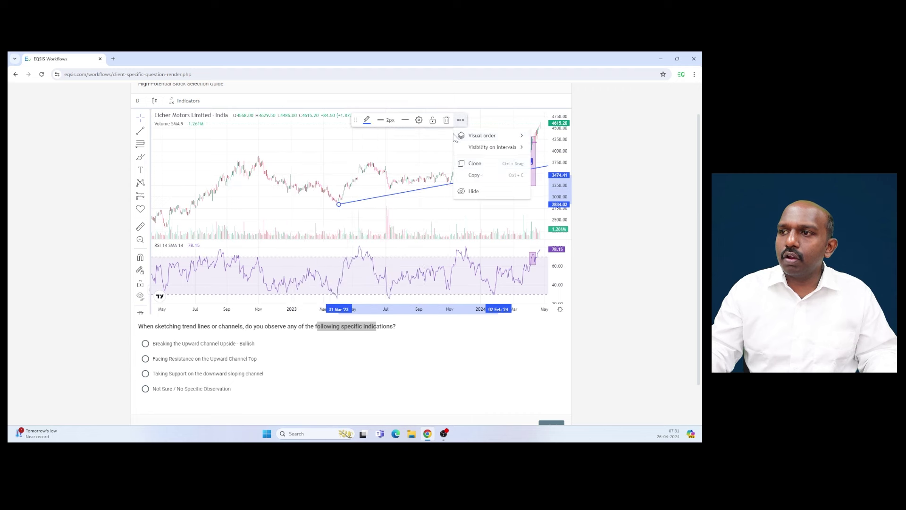
left_click(475, 163)
left_click_drag(449, 170, 455, 146)
scroll(519, 151, "up", 5)
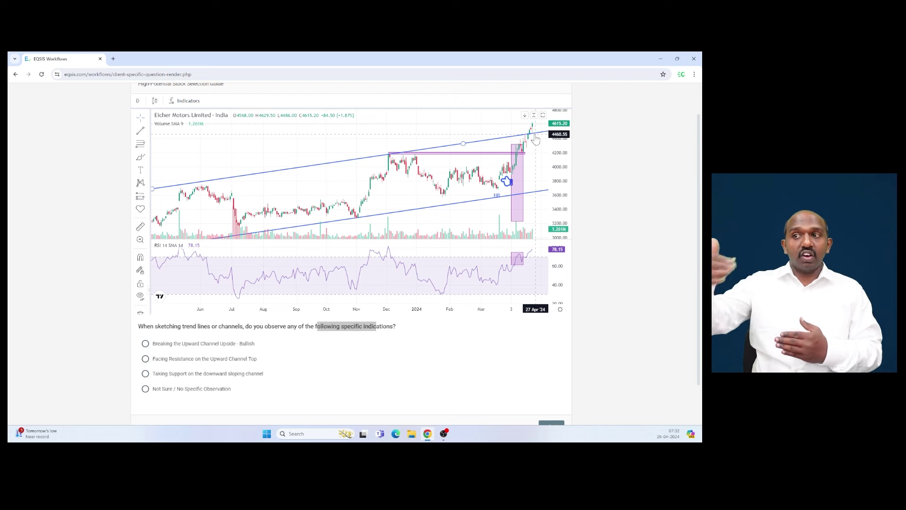
Step: Answer the channel question with Breaking the Upward Channel Upside - Bullish
left_click(202, 344)
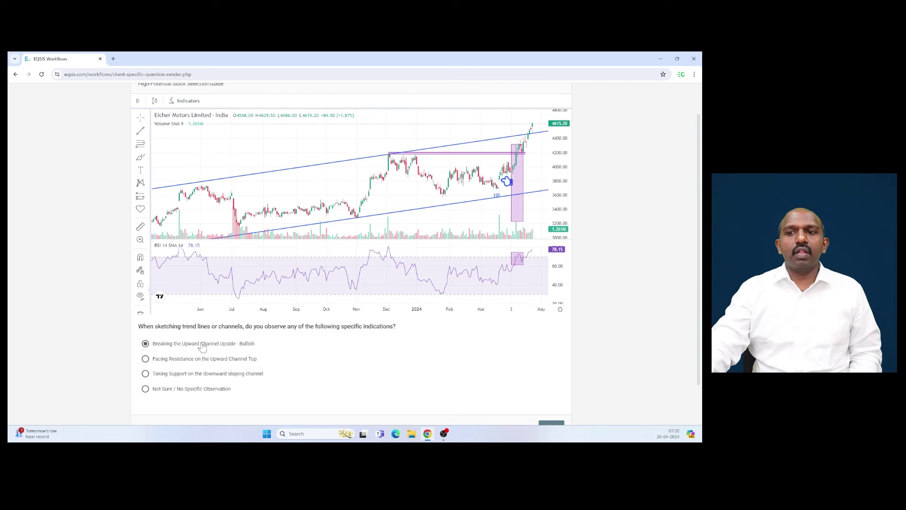
scroll(442, 206, "down", 3)
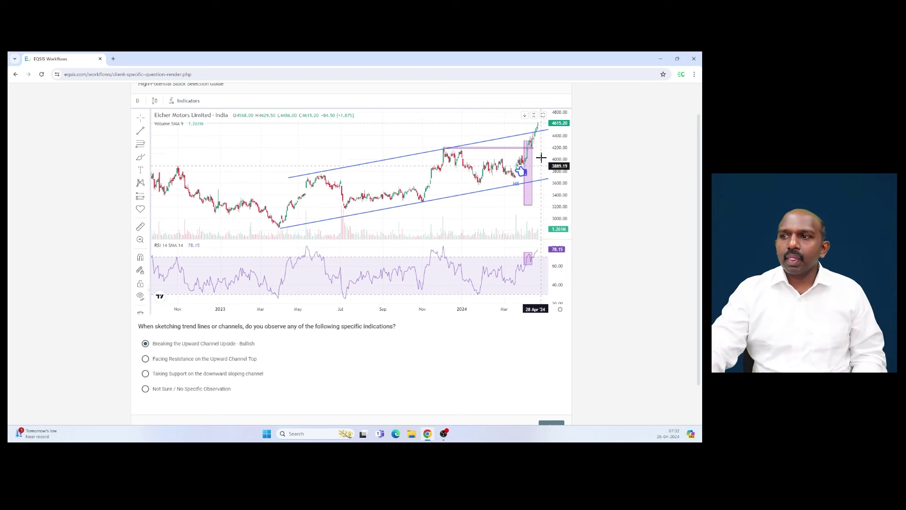
scroll(530, 160, "up", 3)
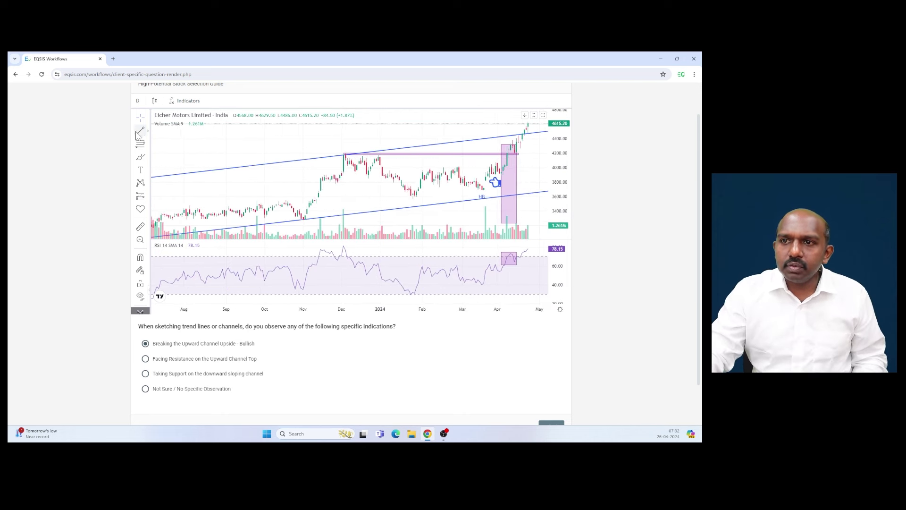
Step: Draw a trend line from the November low to late March and move a clone to the channel top
left_click(307, 218)
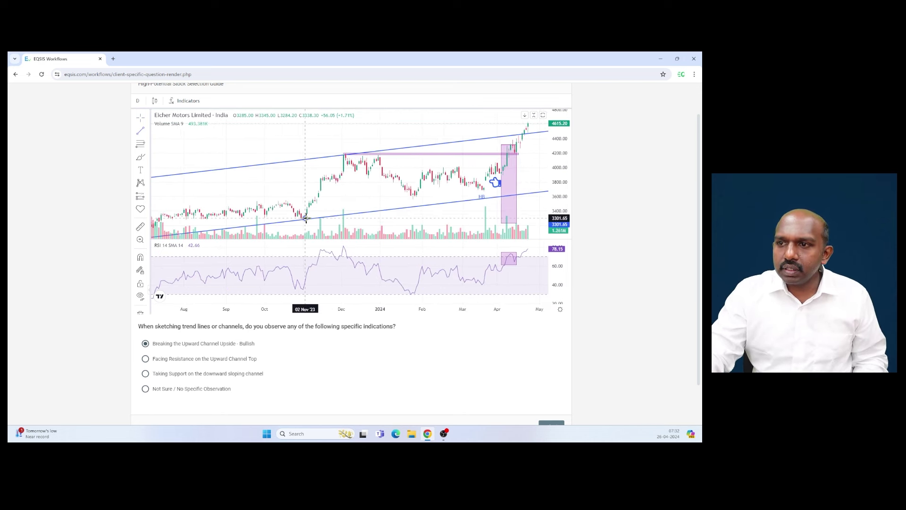
left_click(487, 189)
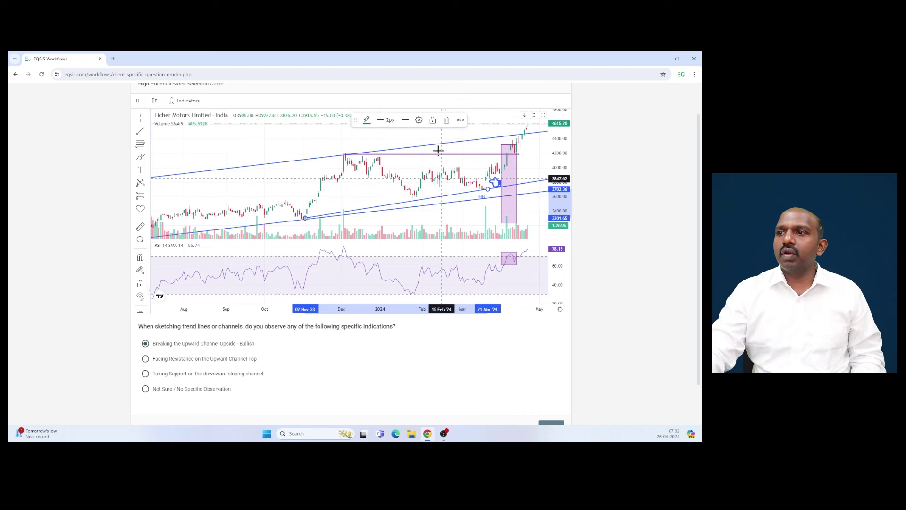
left_click(461, 119)
left_click(475, 164)
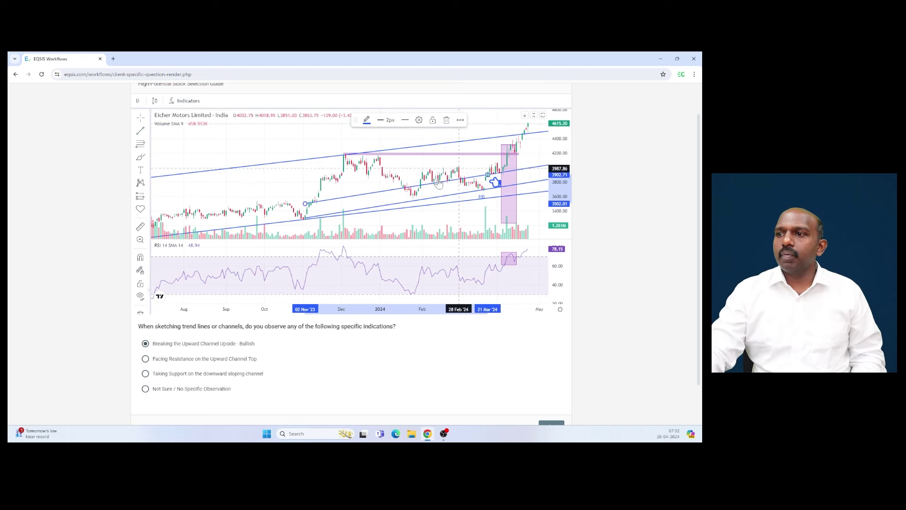
left_click_drag(372, 194, 410, 144)
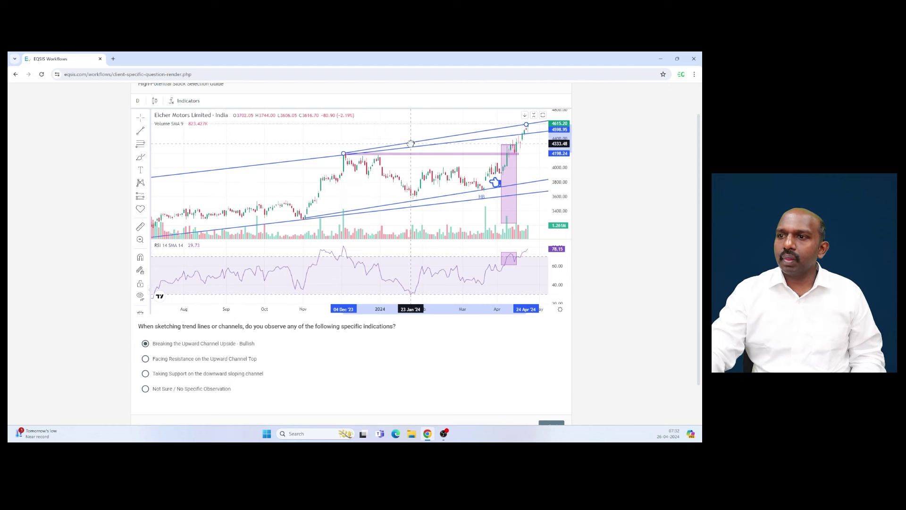
scroll(519, 126, "up", 1)
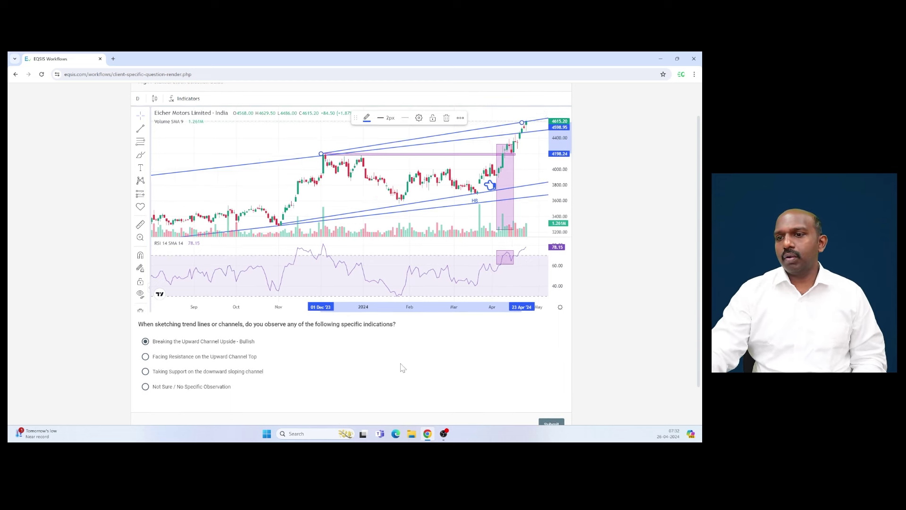
scroll(472, 378, "down", 1)
Step: Submit the trend-channel answer, then answer Yes to using moving averages
left_click(551, 379)
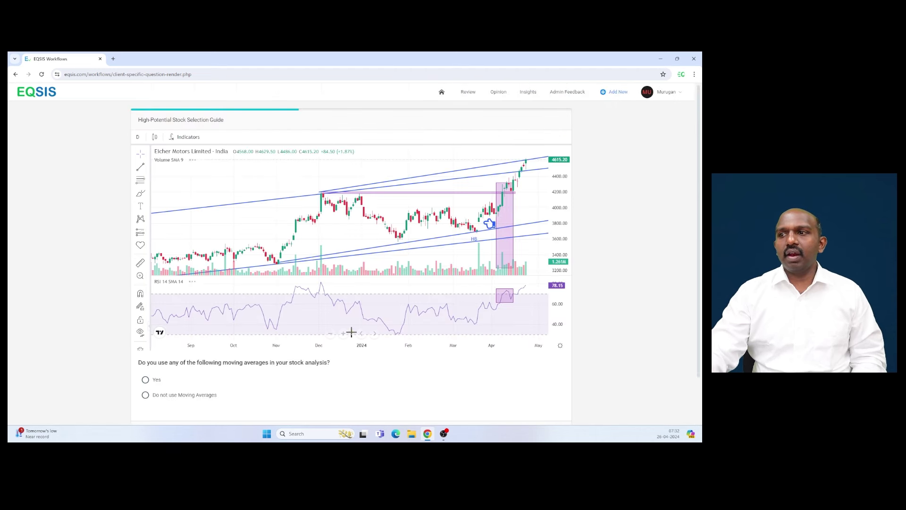
left_click_drag(150, 379, 188, 385)
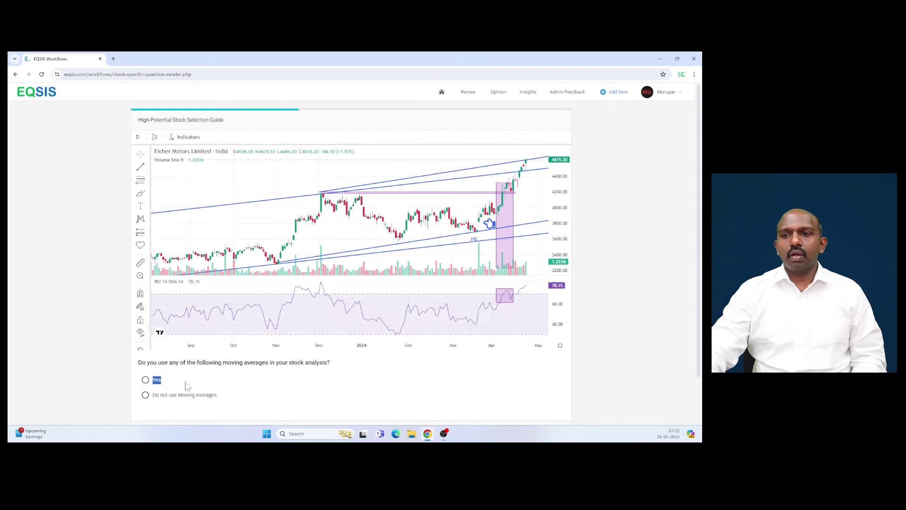
left_click(145, 380)
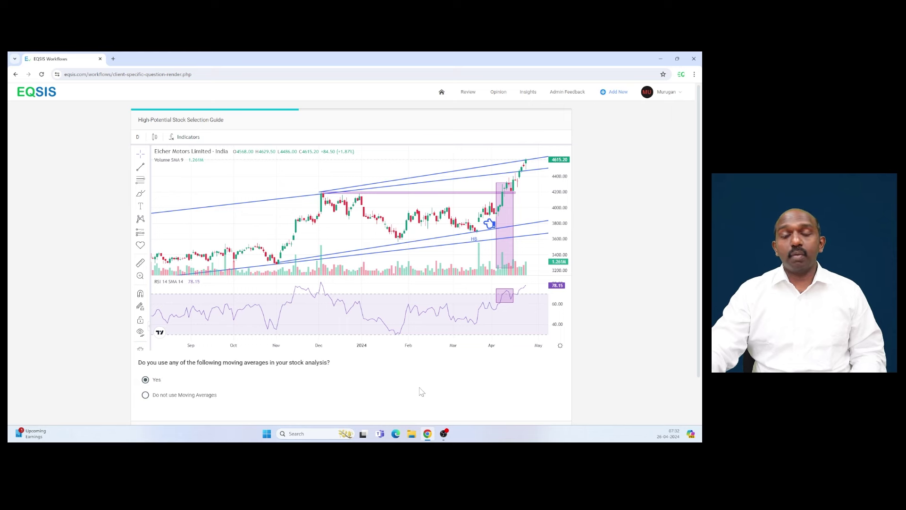
scroll(419, 391, "down", 1)
left_click(549, 380)
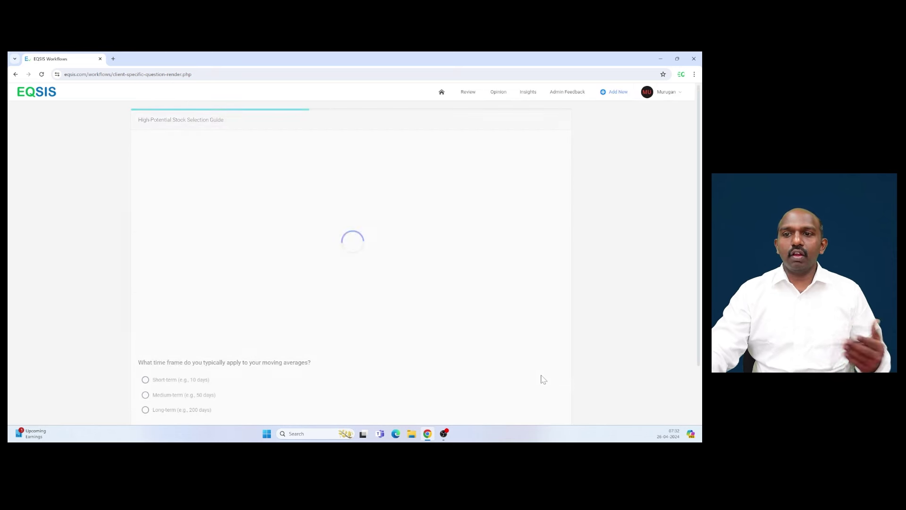
Step: Choose Short-term as the moving-average time frame and submit
left_click(145, 380)
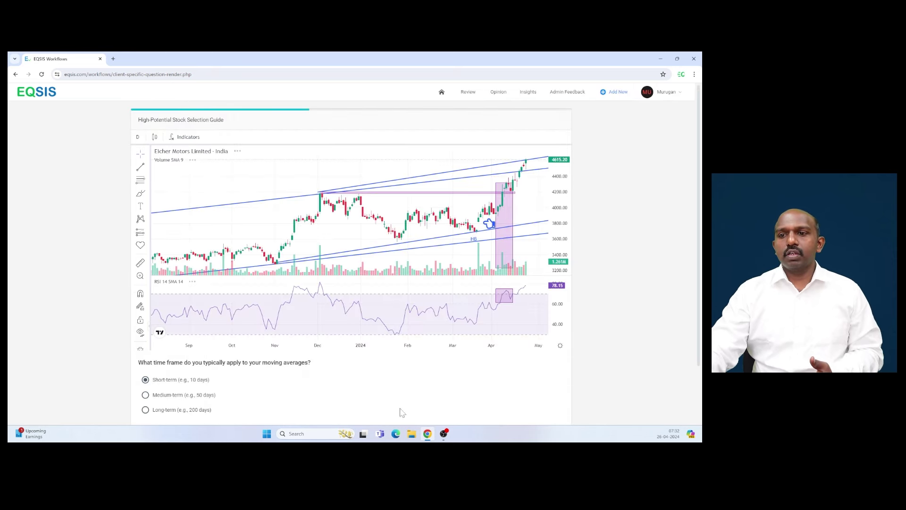
scroll(472, 406, "down", 1)
scroll(495, 404, "down", 3)
left_click(550, 378)
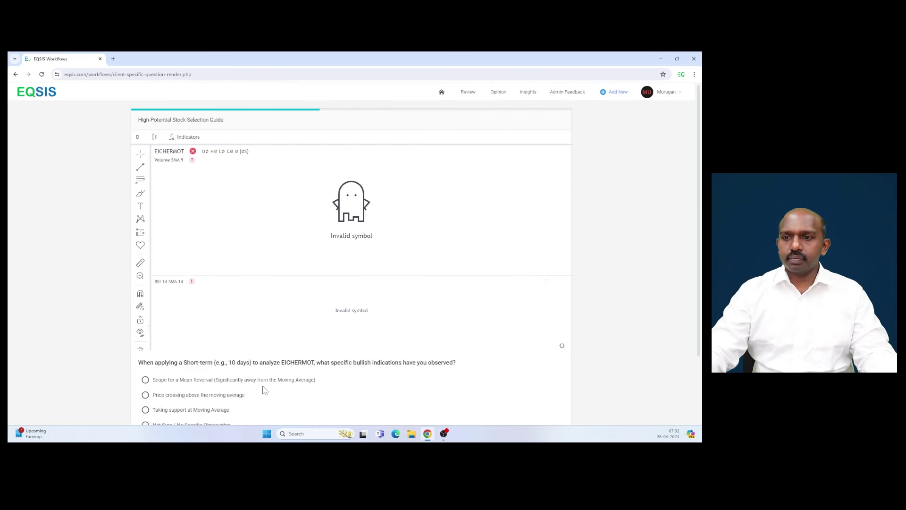
Step: Answer the bullish-indications question with Not Sure / No Specific Observation
scroll(267, 399, "down", 3)
left_click(187, 353)
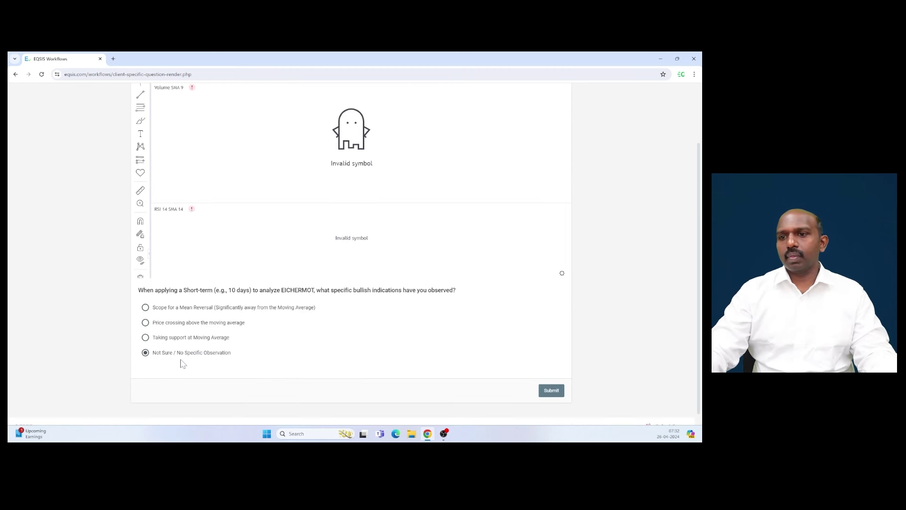
left_click(551, 390)
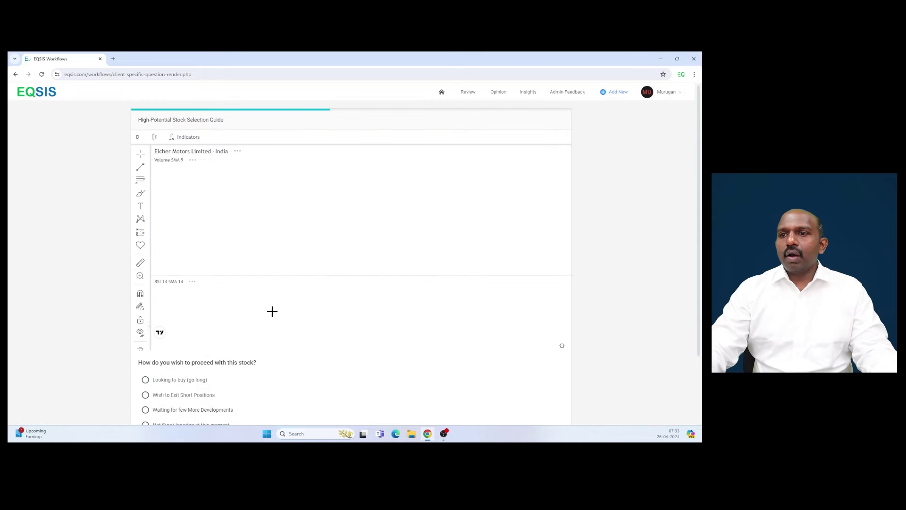
Step: Choose Waiting for few More Developments as how to proceed with the stock
scroll(264, 381, "down", 1)
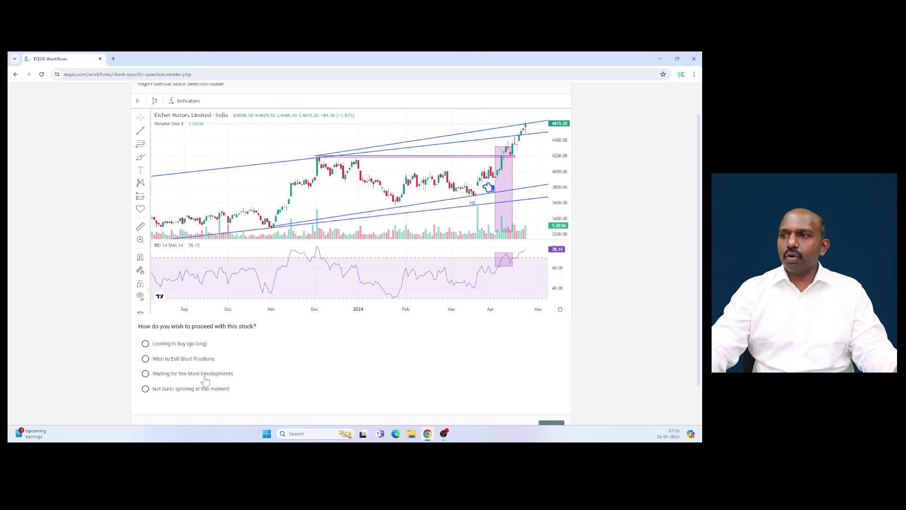
left_click(205, 381)
scroll(505, 189, "down", 2)
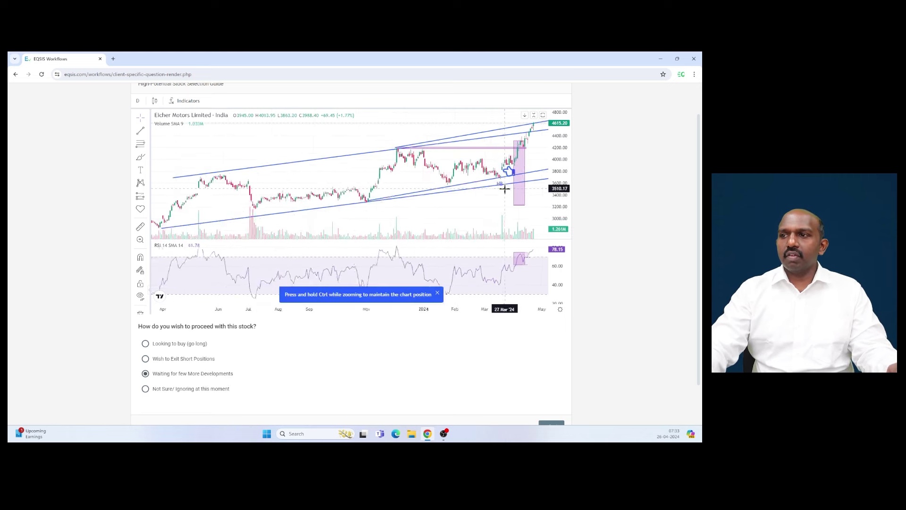
scroll(505, 189, "down", 3)
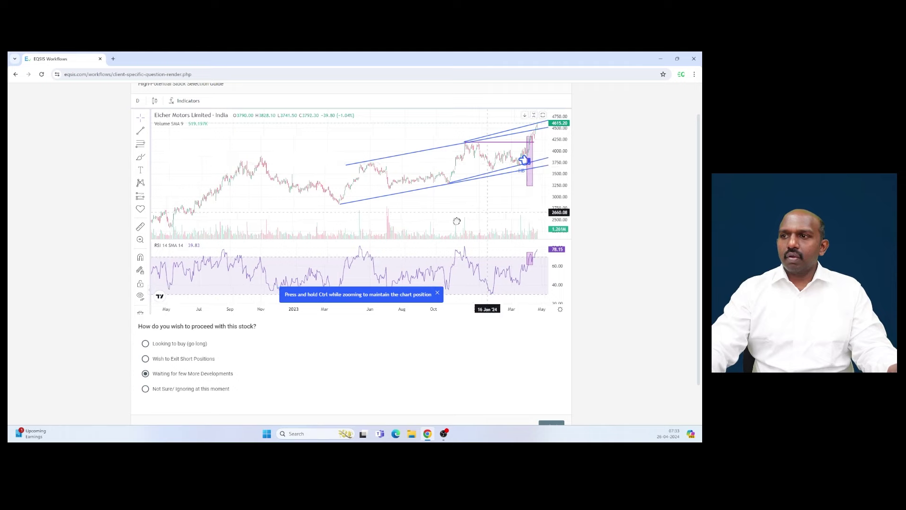
Step: Sketch the projected price path beyond April 2024 and submit the questionnaire
scroll(457, 221, "right", 3)
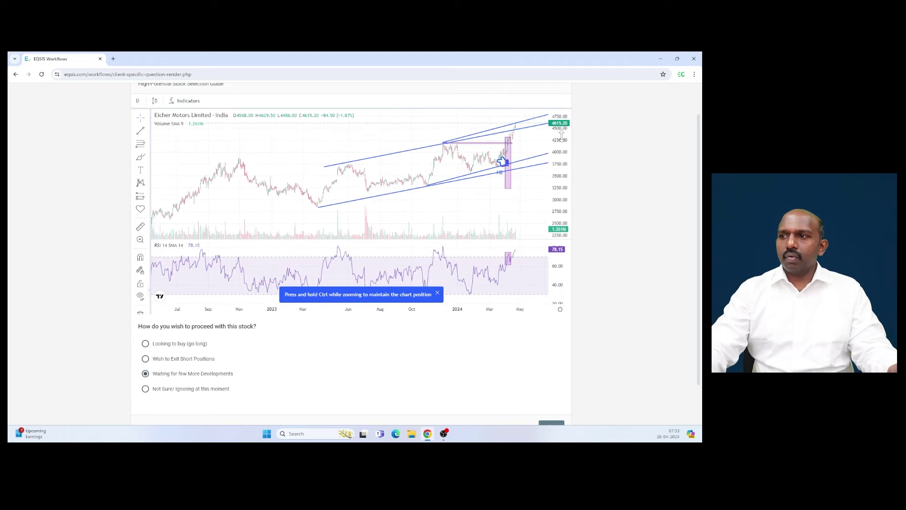
left_click_drag(518, 179, 461, 229)
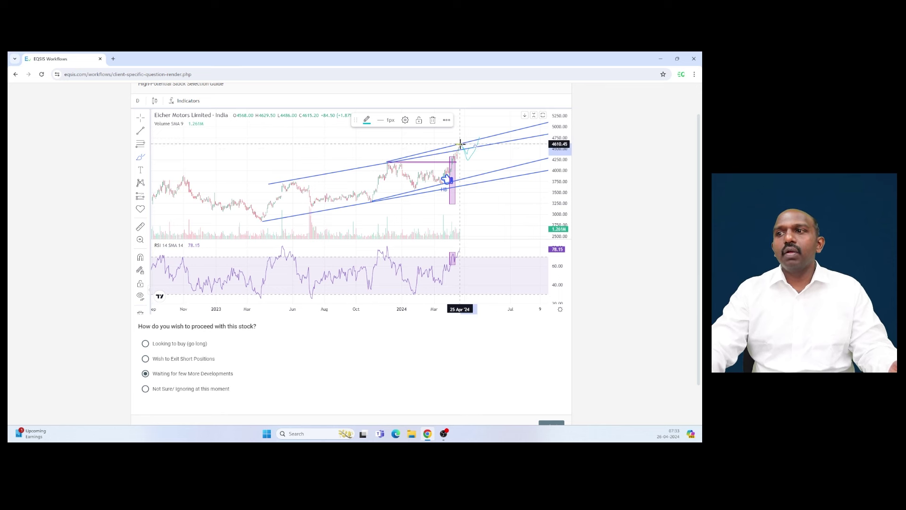
mouse_move(461, 144)
left_mouse_down()
mouse_move(482, 148)
mouse_move(460, 153)
left_mouse_up()
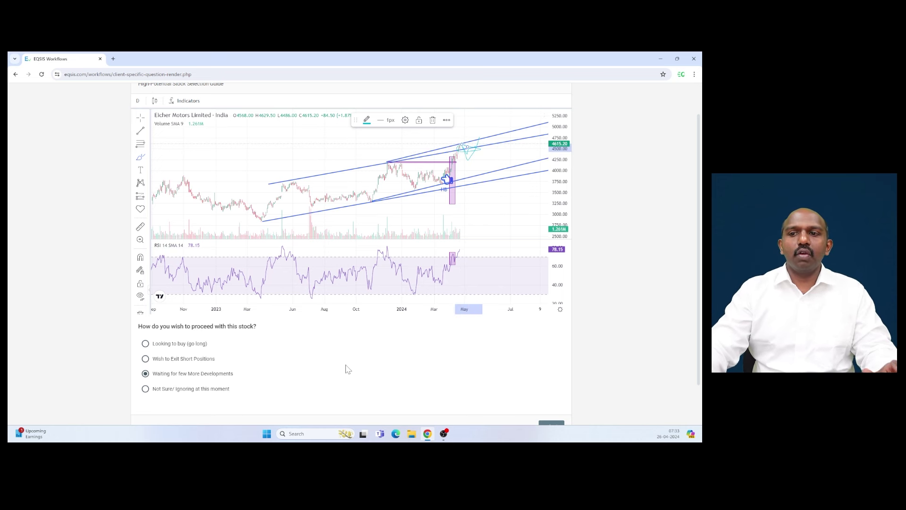
scroll(396, 374, "down", 1)
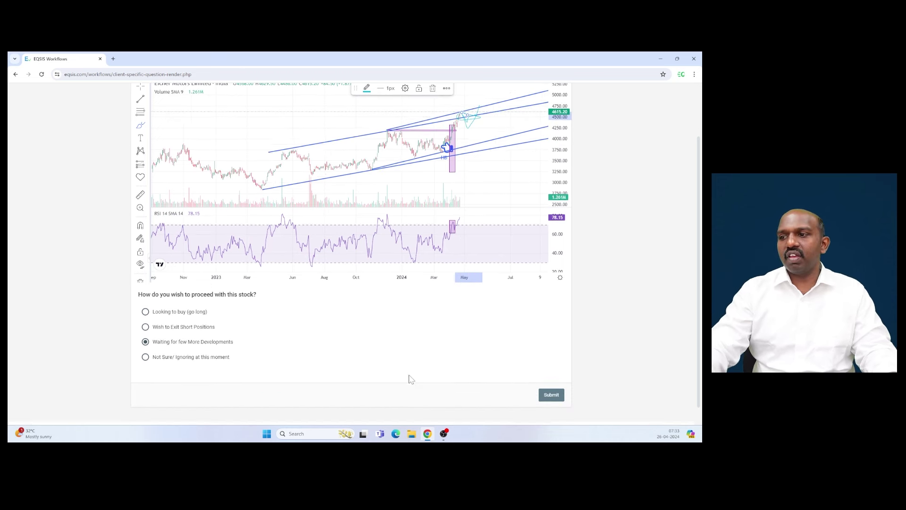
left_click(546, 392)
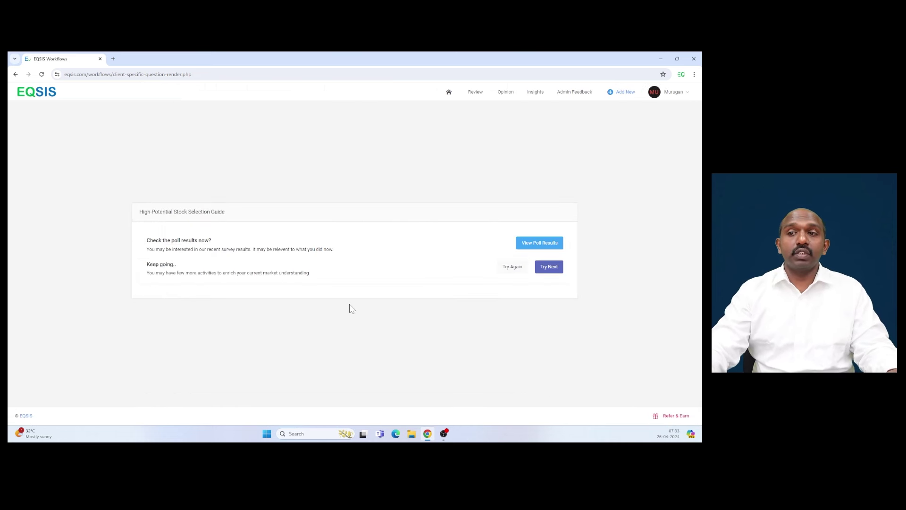
Step: View the poll result charts, such as ABCAPITAL 84 versus SBICARD 17, and highlight the guide's title
left_click(540, 244)
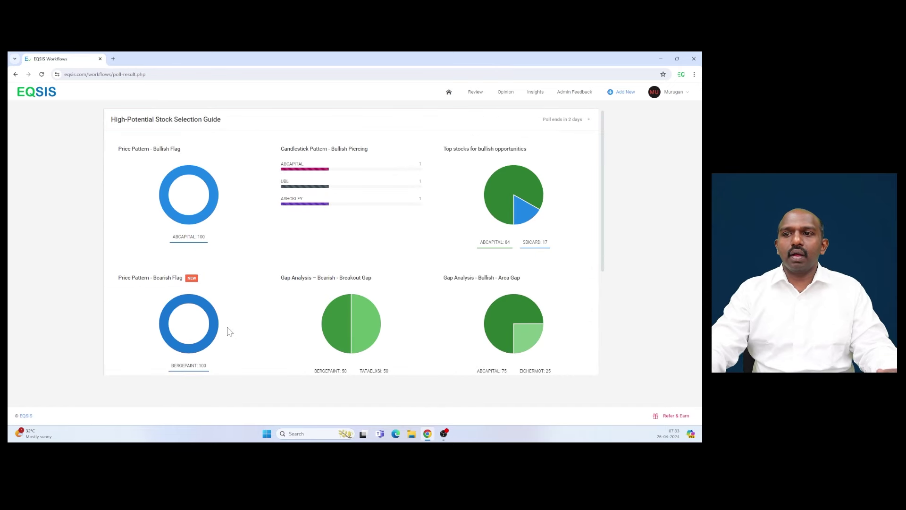
scroll(414, 260, "down", 4)
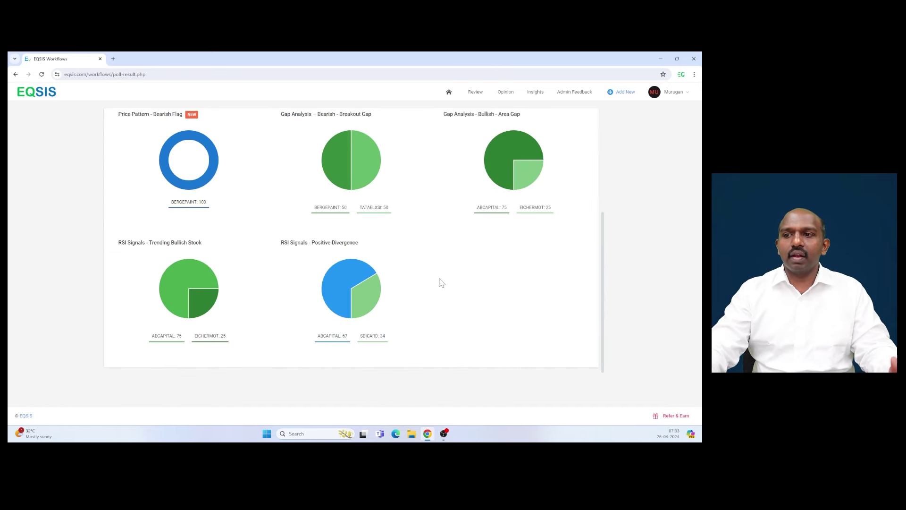
scroll(278, 314, "up", 4)
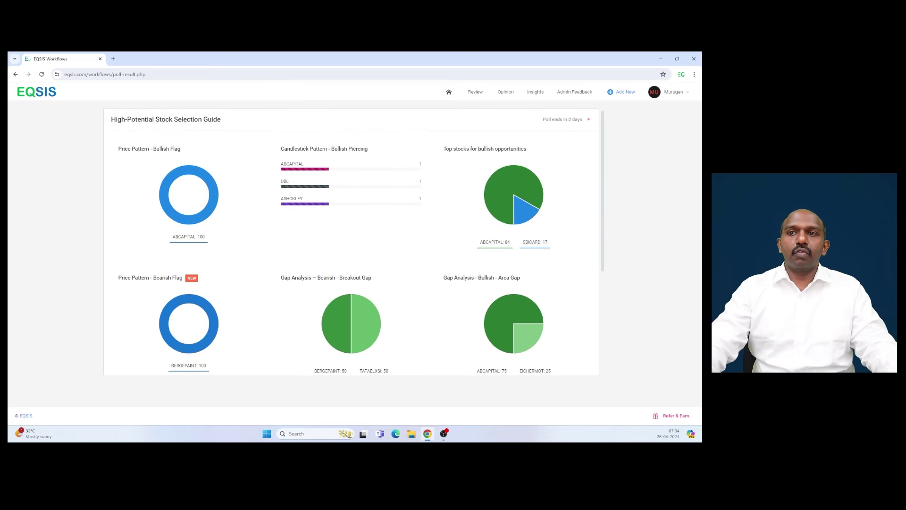
left_click_drag(121, 119, 210, 119)
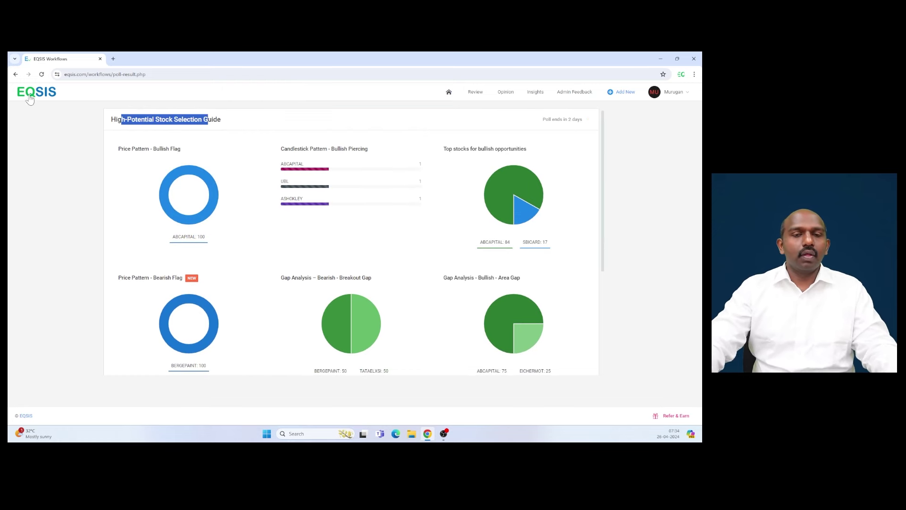